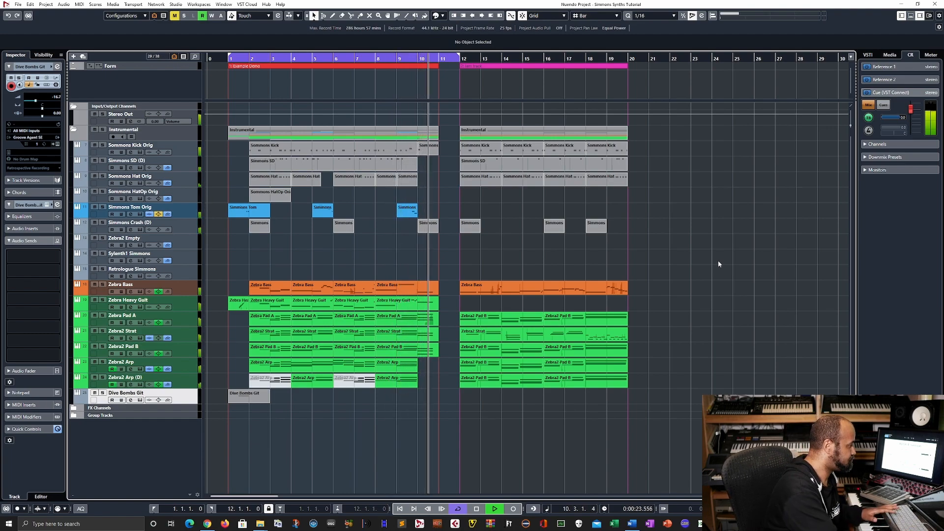
Stop playback, then view and close the Zebra synth patches of the Simmons kick and snare tracks.
key("space")
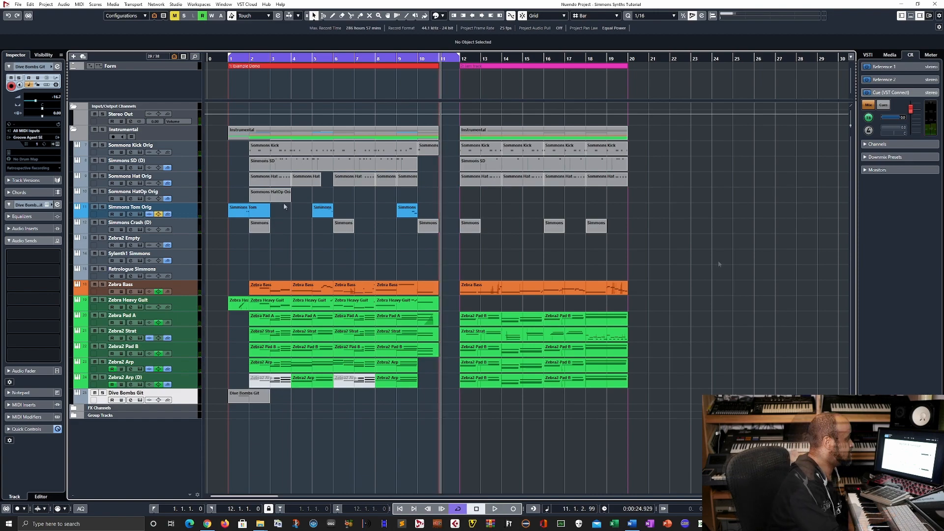
left_click(193, 154)
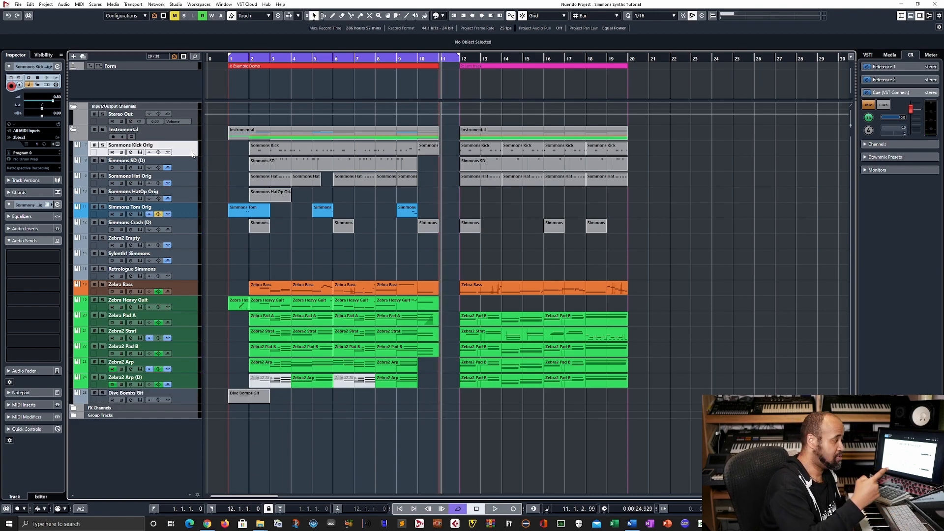
left_click(140, 153)
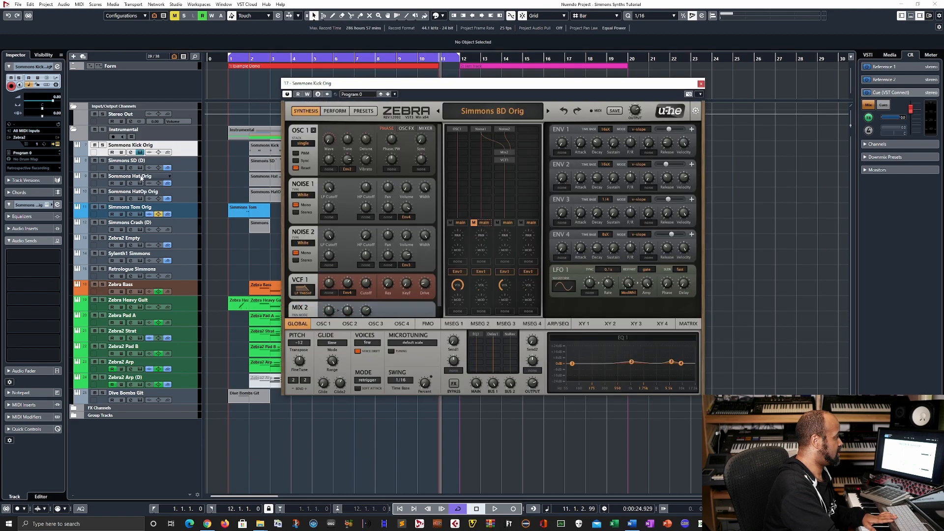
left_click(141, 168)
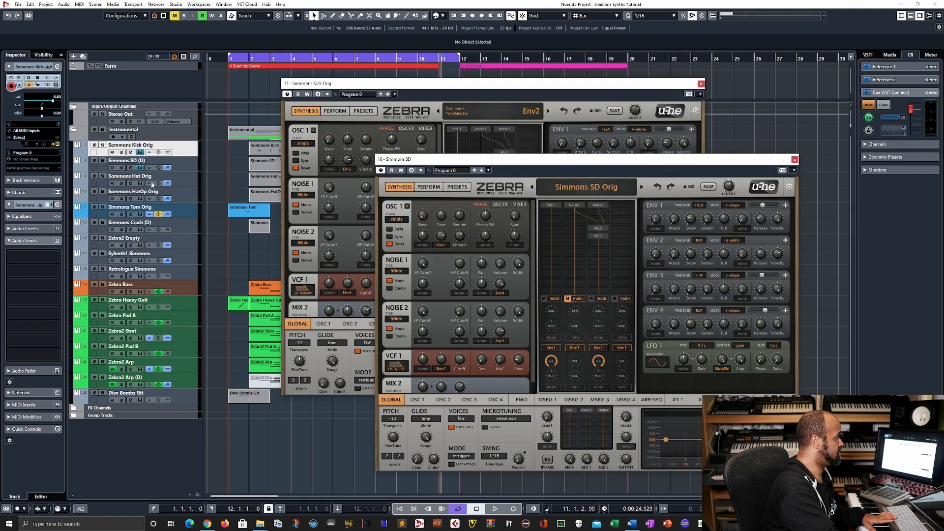
left_click(795, 160)
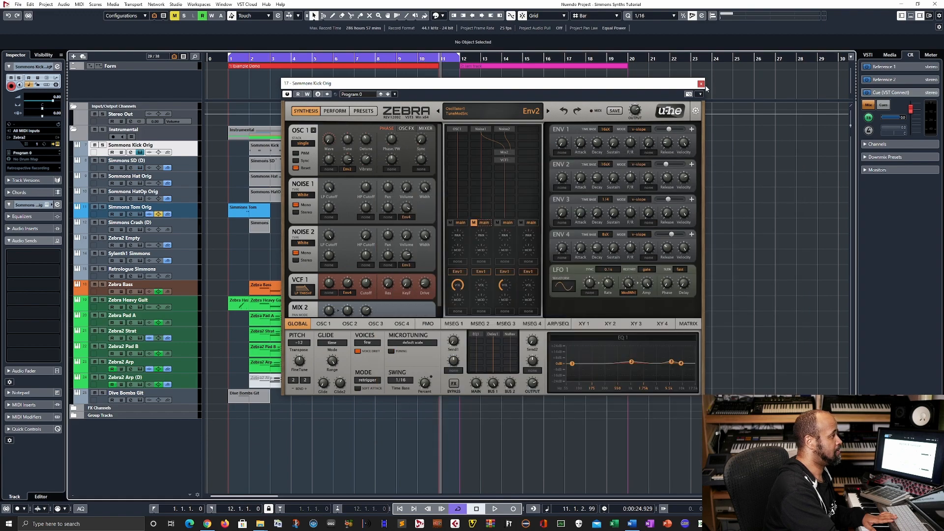
left_click(702, 84)
Add the OSC1 oscillator module to the first lane of the Zebra2 Empty track's blank patch.
left_click(142, 210)
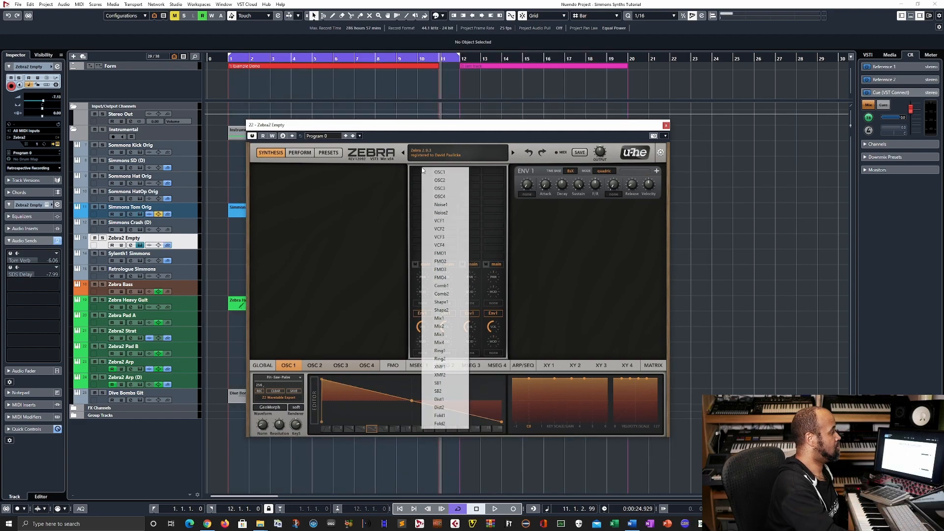
left_click(430, 175)
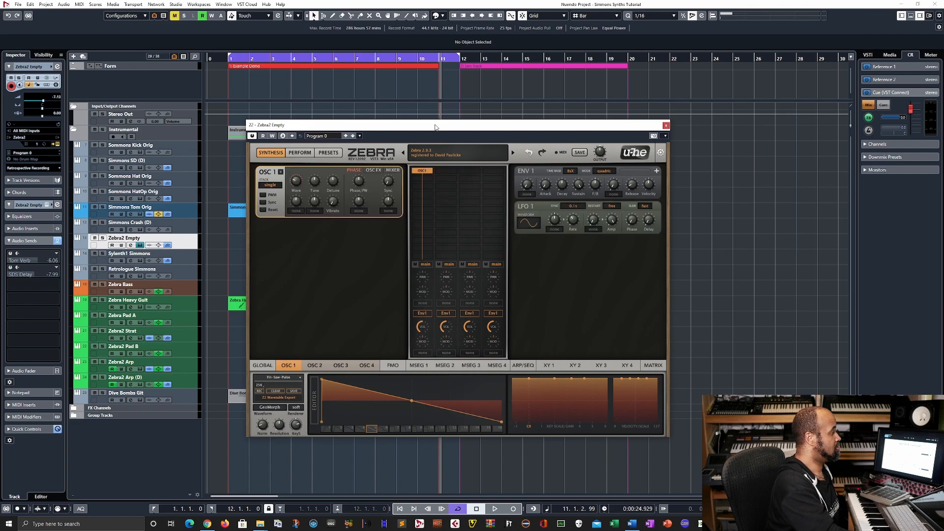
left_click_drag(437, 128, 424, 127)
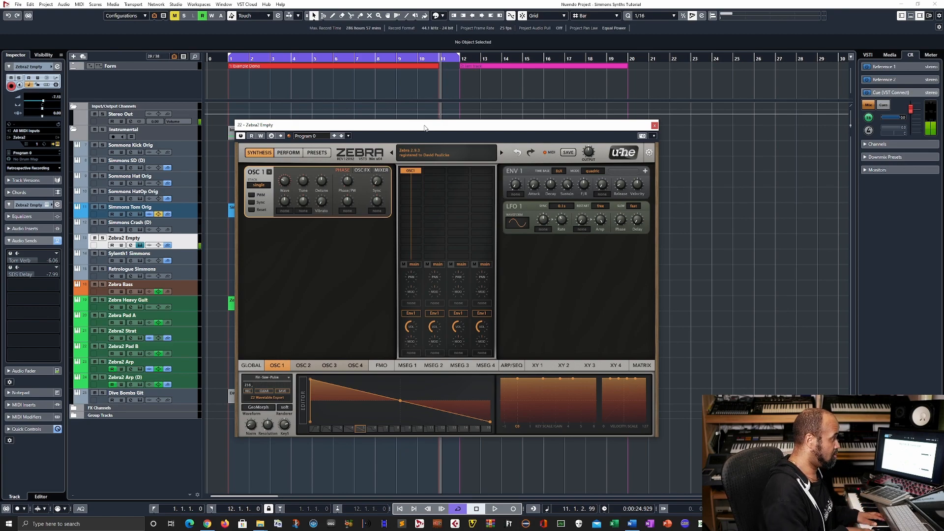
Load the Tri-Saw-Pulse factory preset into oscillator 1 and reposition the synth window.
left_click(270, 172)
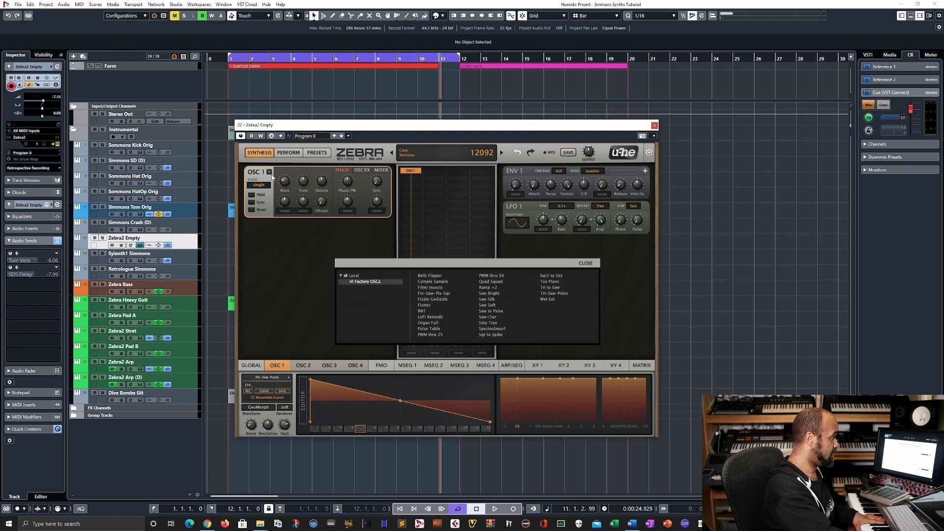
left_click(558, 293)
left_click(585, 264)
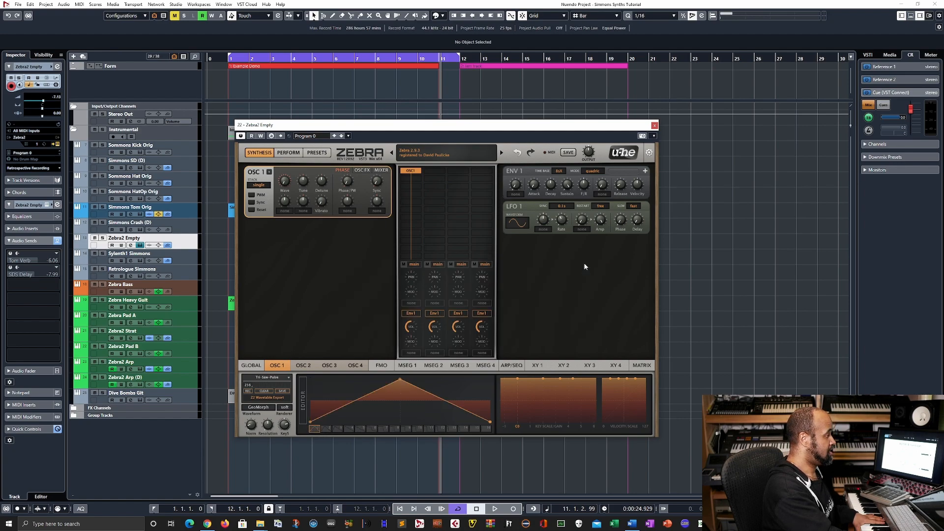
left_click_drag(412, 125, 426, 125)
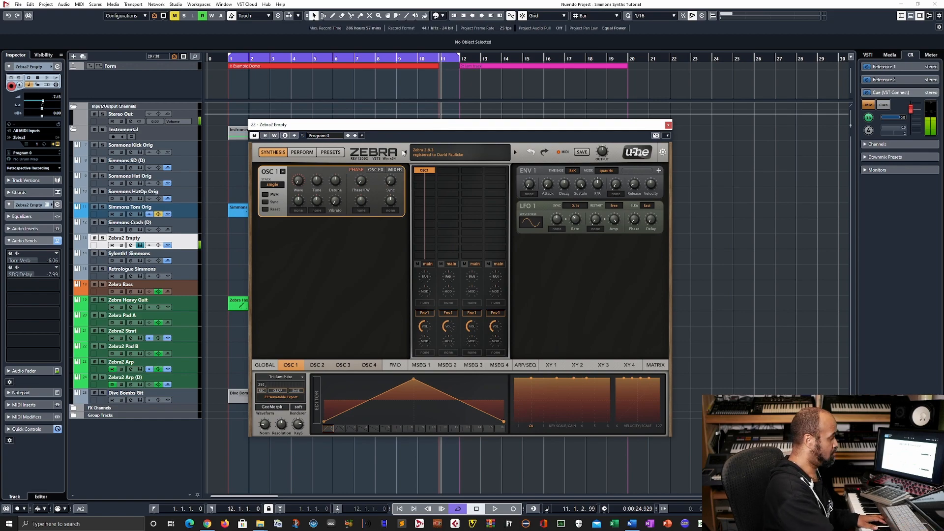
left_click_drag(325, 125, 381, 125)
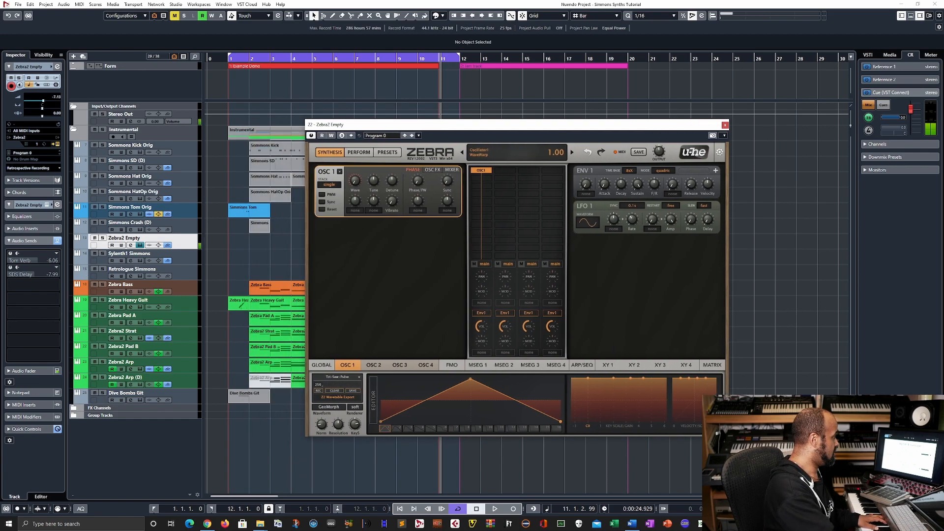
Show the Zebra2 Empty channel's audio fader, raise its volume to about -0.9 dB and reposition the synth window.
left_click(23, 371)
left_click_drag(24, 311, 21, 297)
left_click_drag(374, 124, 299, 114)
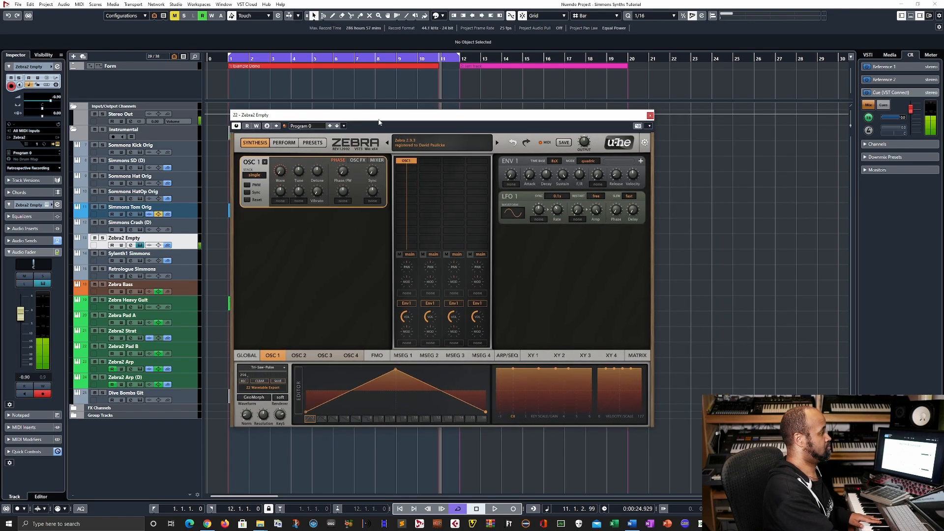
left_click_drag(366, 118, 386, 135)
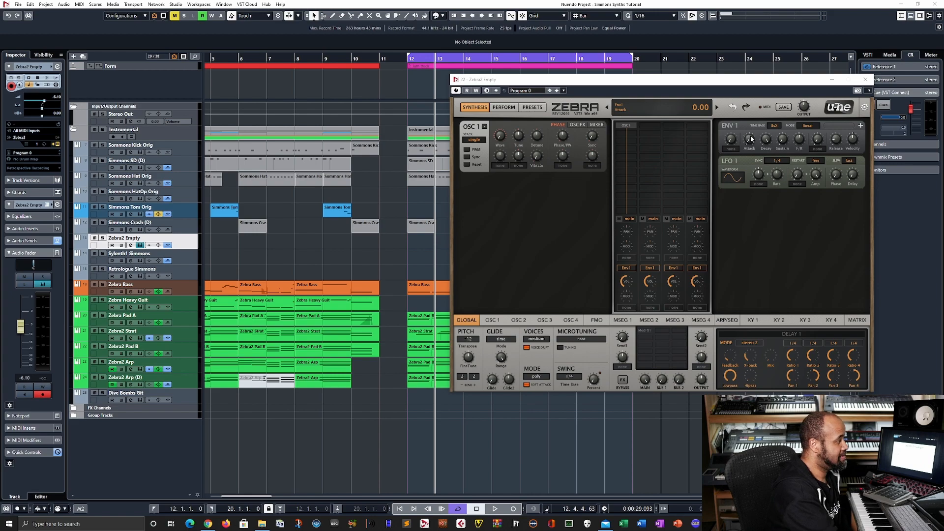
Try out the Velocity amount of envelope 1.
mouse_move(763, 139)
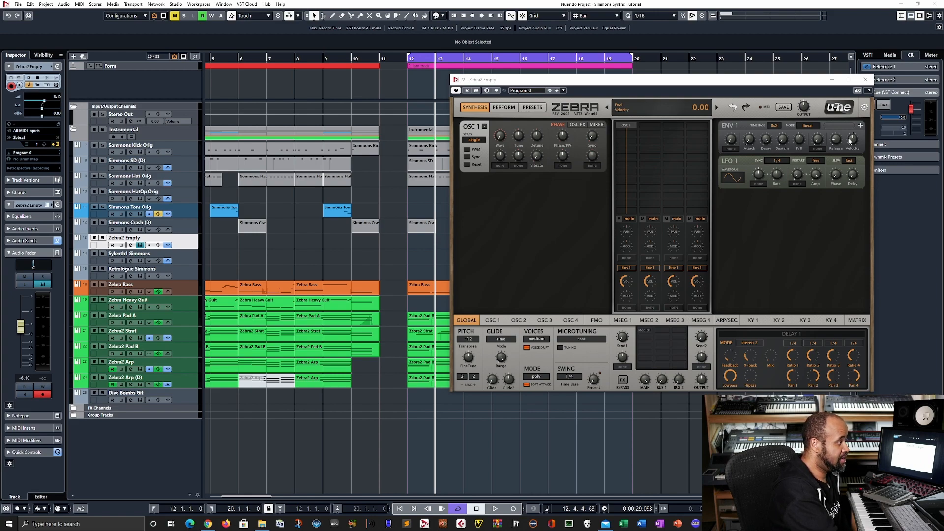
mouse_move(840, 141)
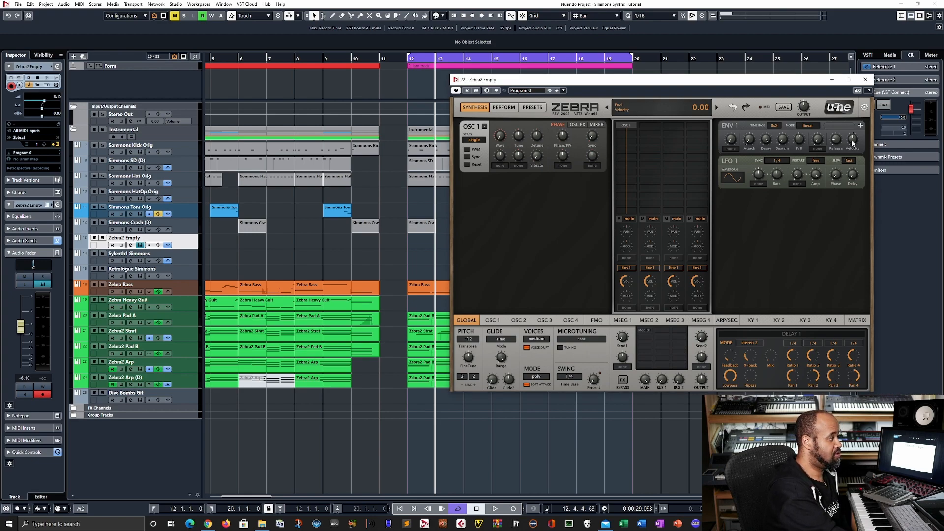
scroll(853, 142, "down", 2)
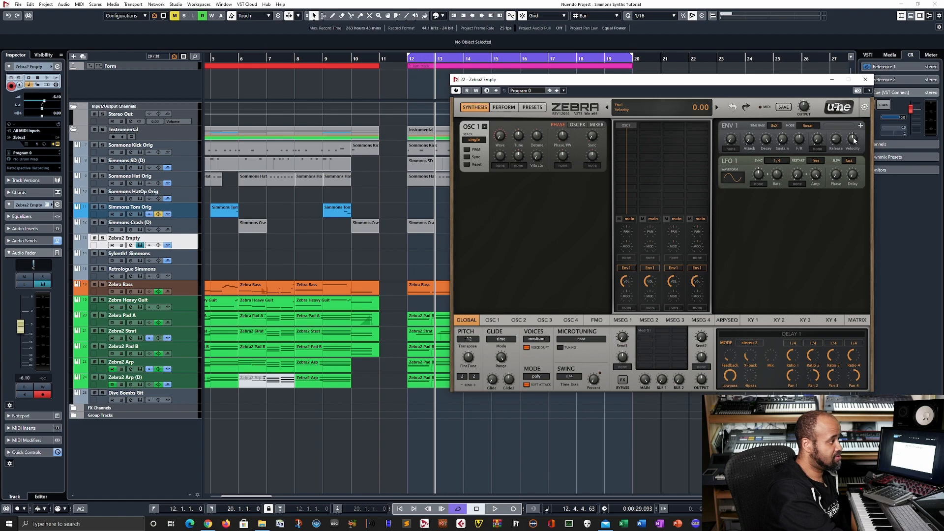
left_click_drag(854, 141, 857, 104)
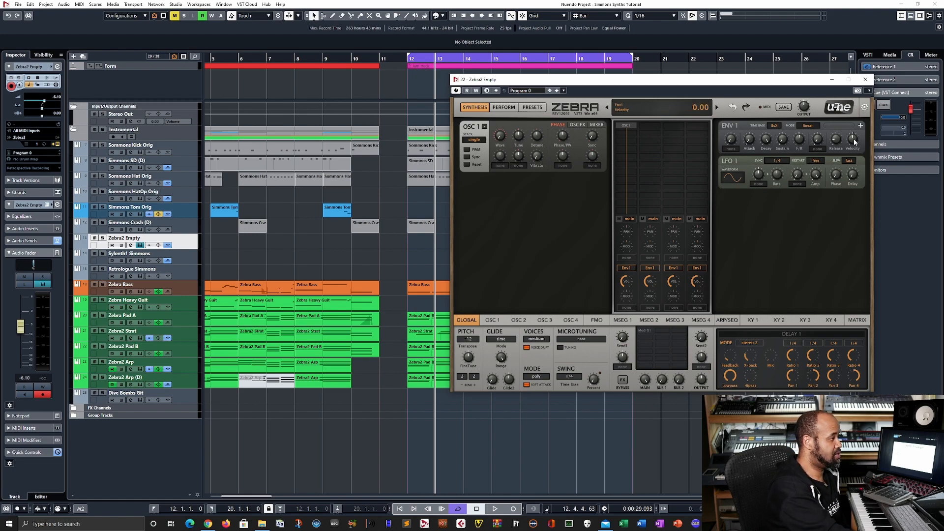
left_click_drag(854, 142, 870, 128)
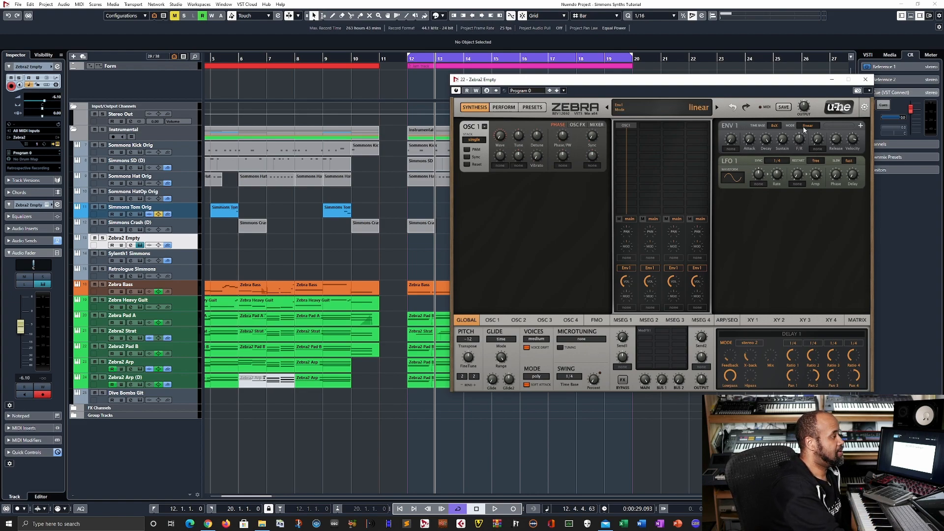
Try envelope 1's time base at 16sX and return it to 8sX.
left_click(775, 128)
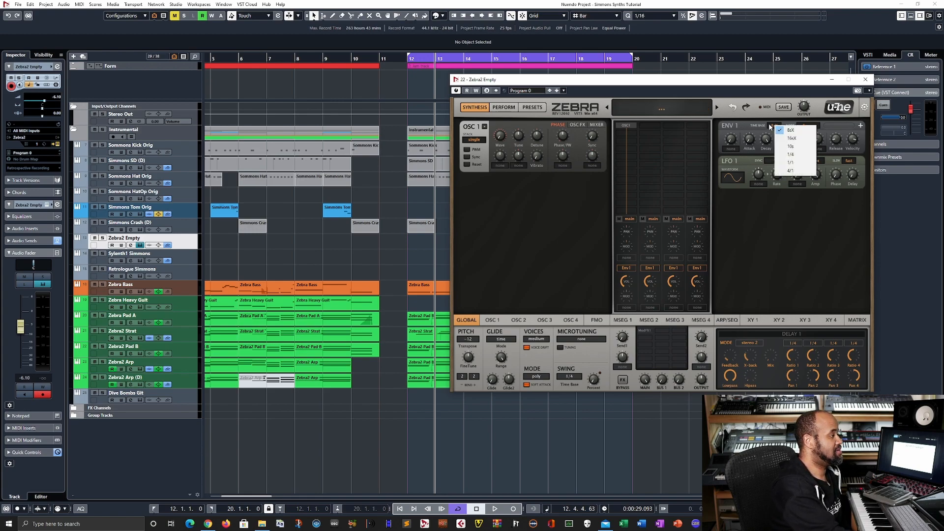
left_click(770, 128)
left_click(770, 128)
left_click(747, 127)
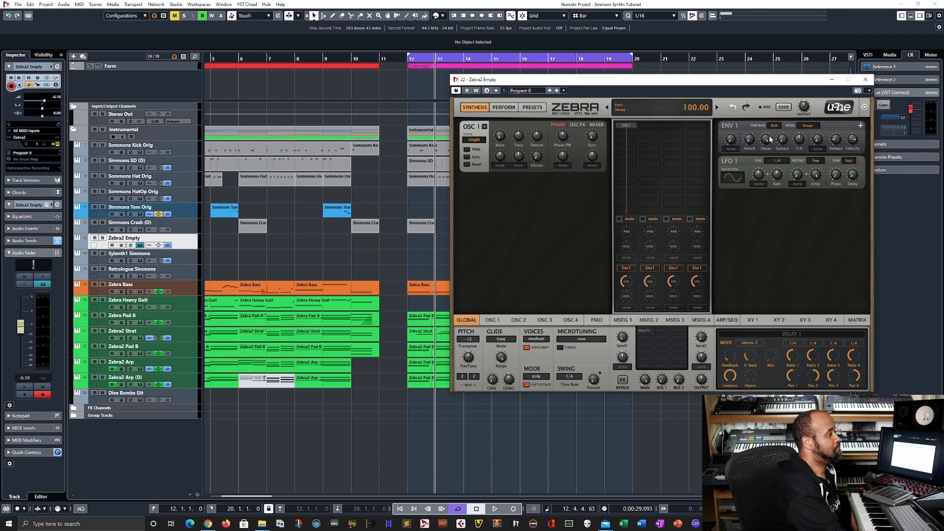
left_click(770, 126)
left_click(767, 125)
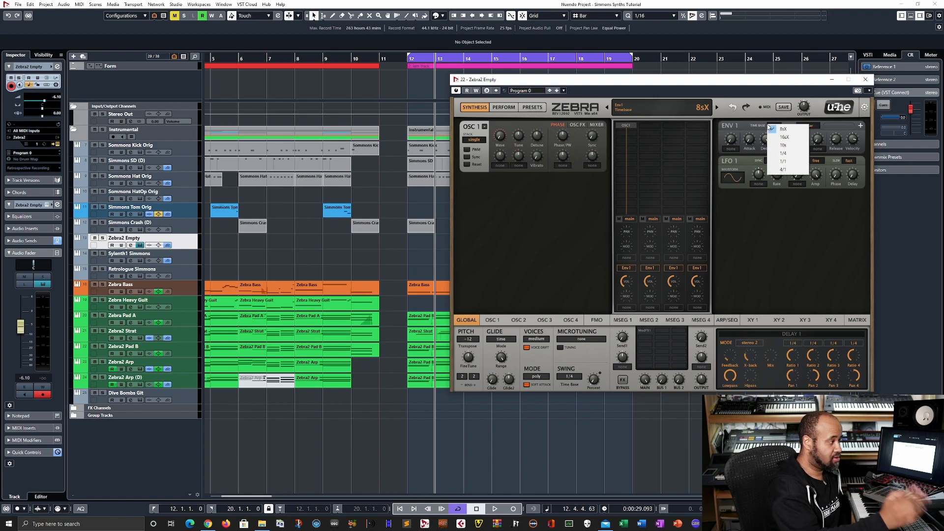
left_click(775, 138)
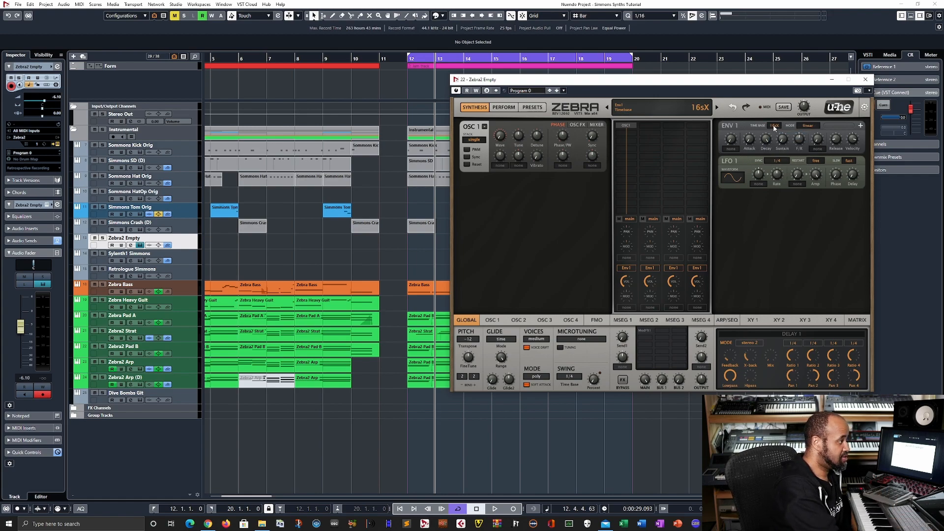
left_click(774, 127)
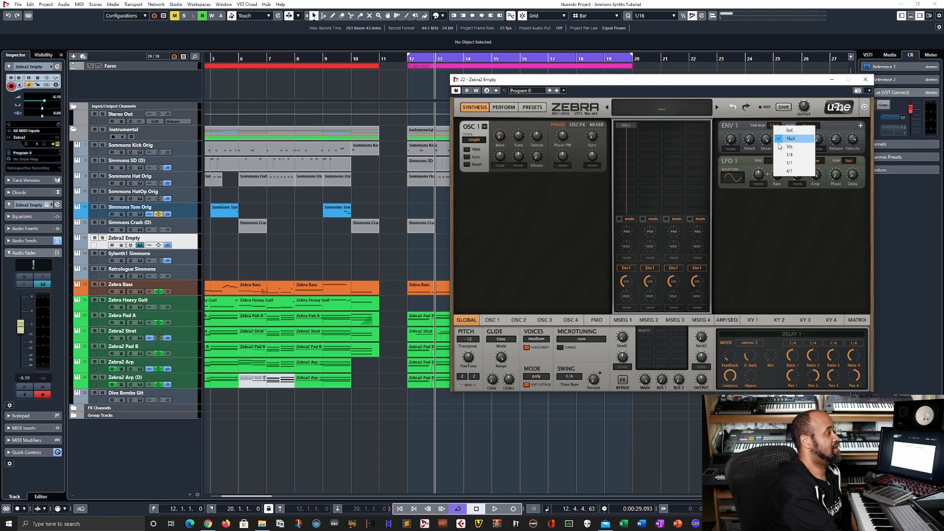
left_click(789, 132)
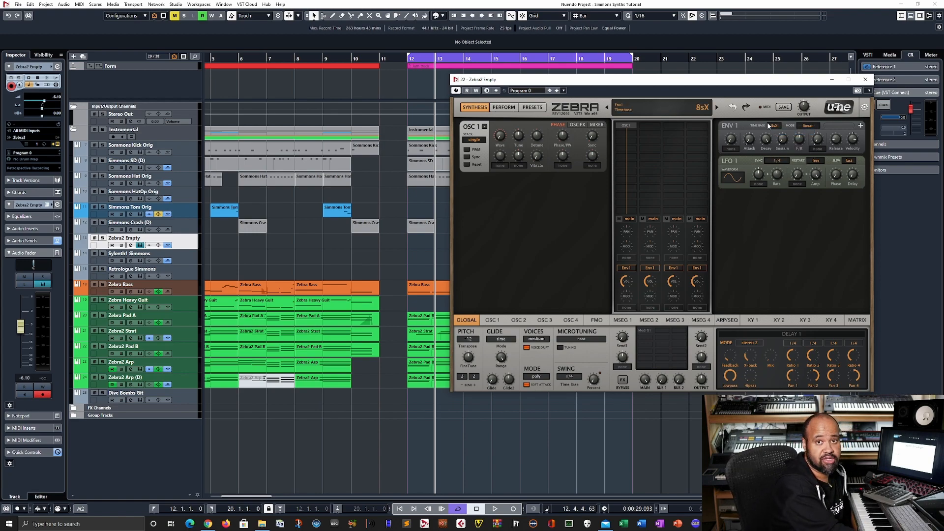
Keep envelope 1's mode on linear and view the linear and quadric ADSR diagrams in Photos.
left_click(806, 126)
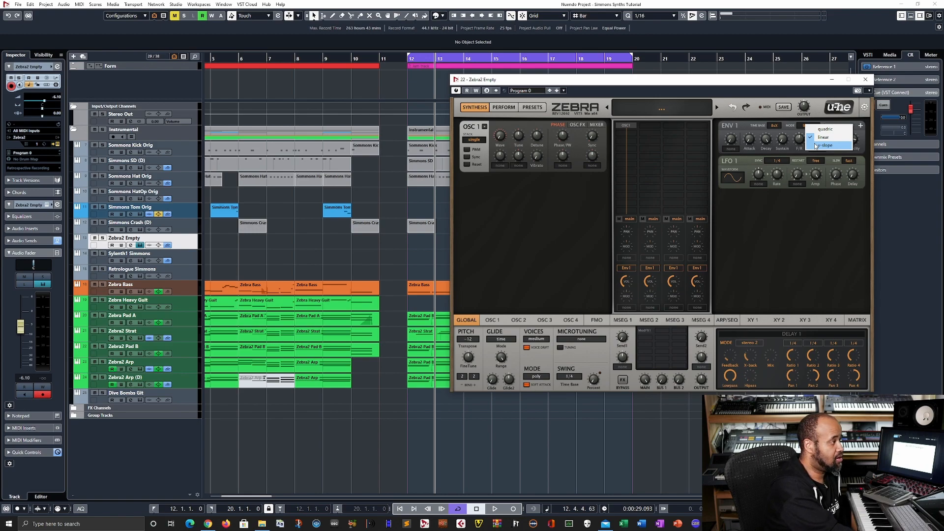
left_click(819, 137)
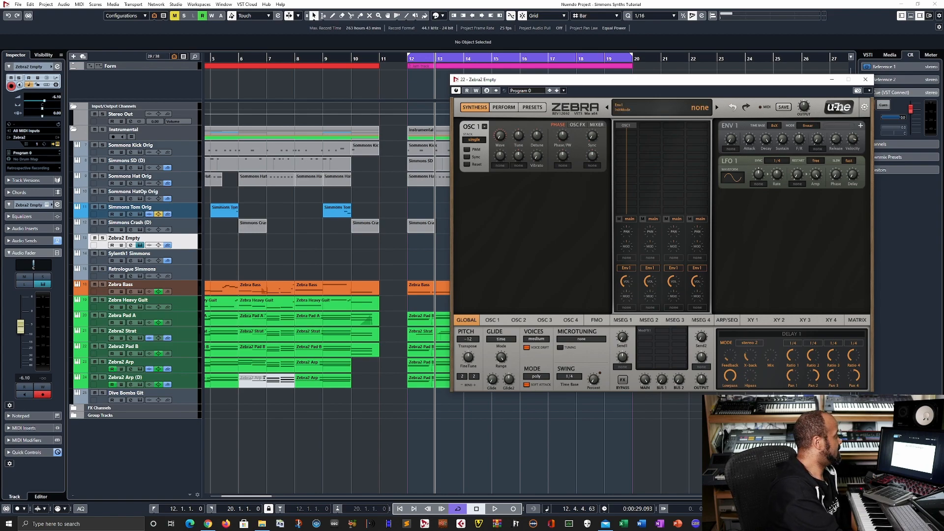
left_click_drag(0, 59, 338, 43)
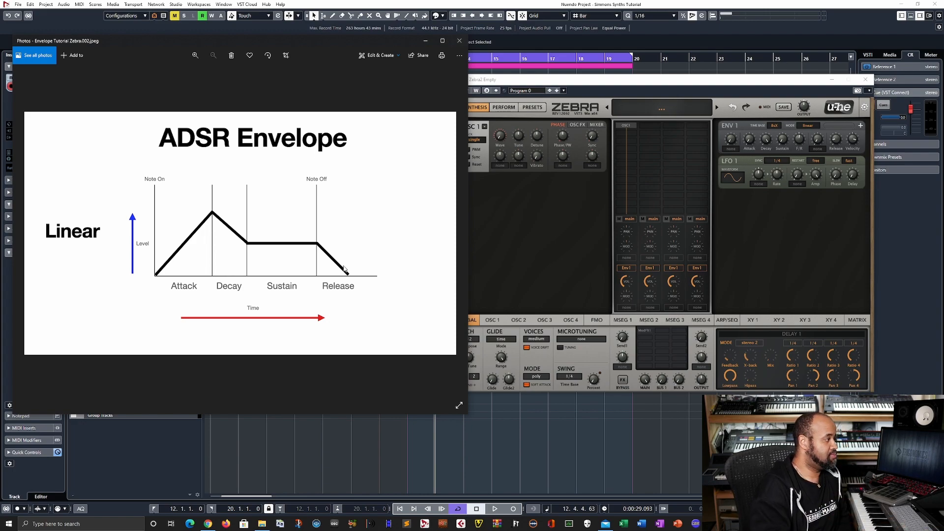
key("Right")
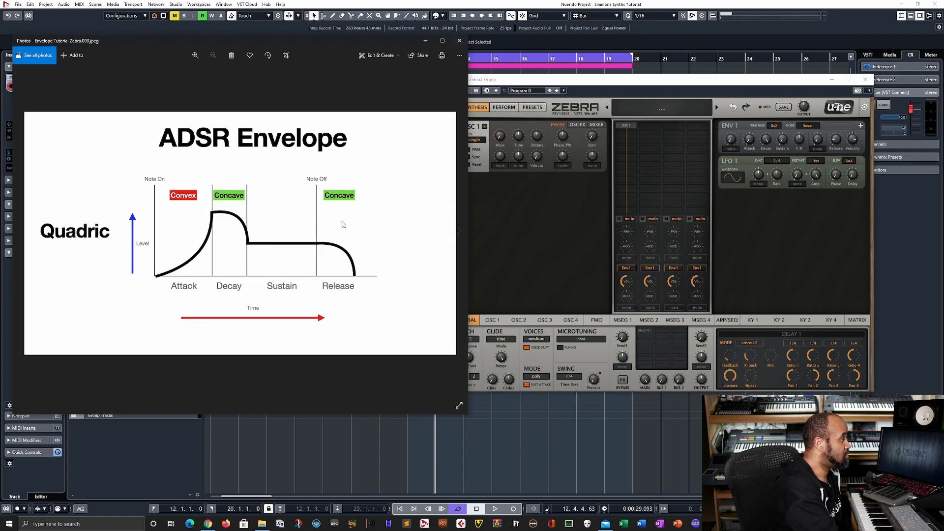
Switch back to the Zebra2 synth window and set envelope 1's mode to quadric.
left_click(671, 87)
left_click(816, 125)
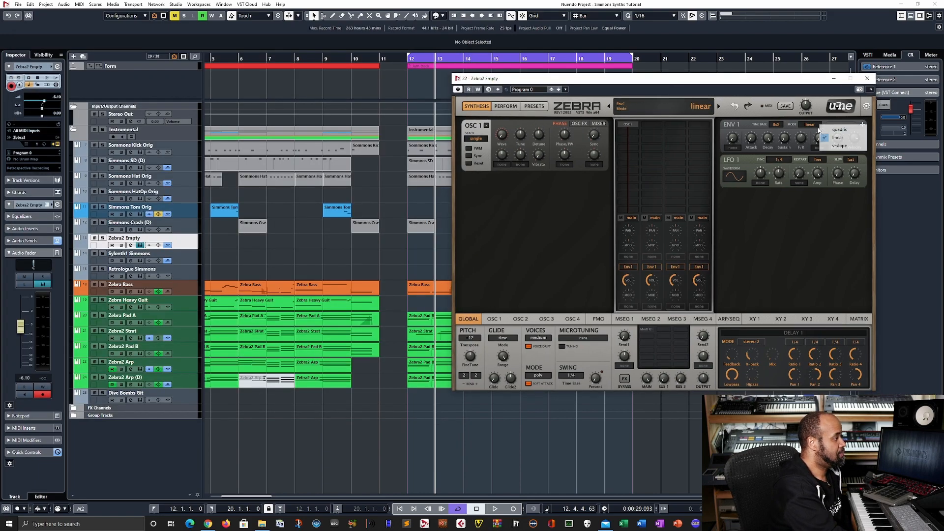
left_click(839, 129)
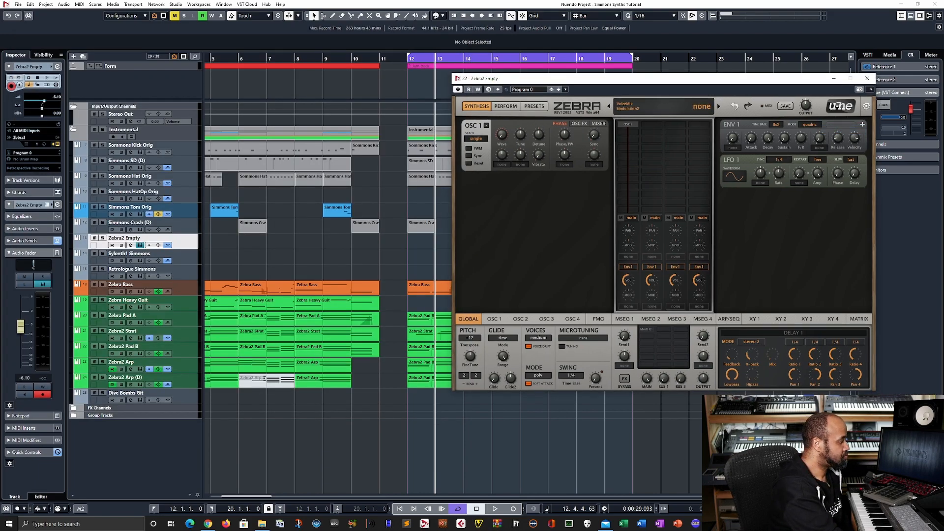
Consult the v-slope ADSR diagram in Photos, then set envelope 1 in Zebra2 to v-slope and nudge its slope slider.
key("alt+Tab")
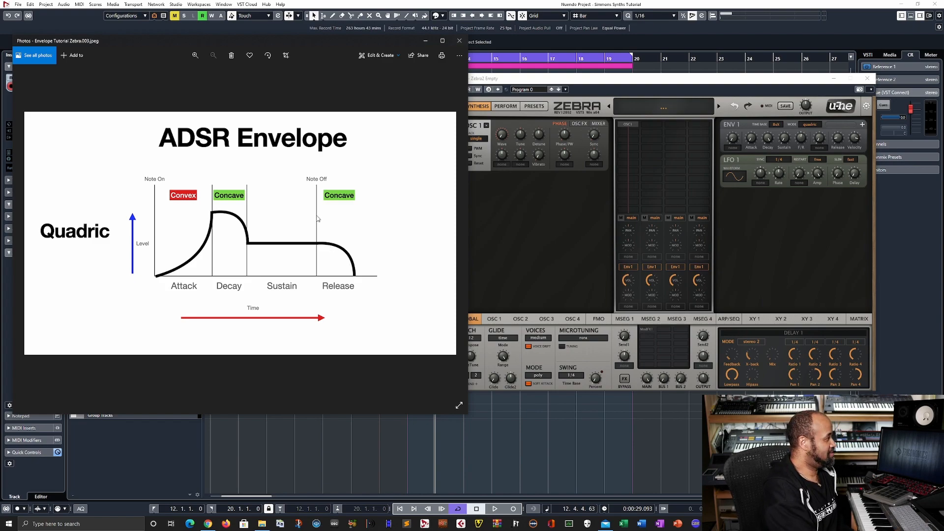
key("Right")
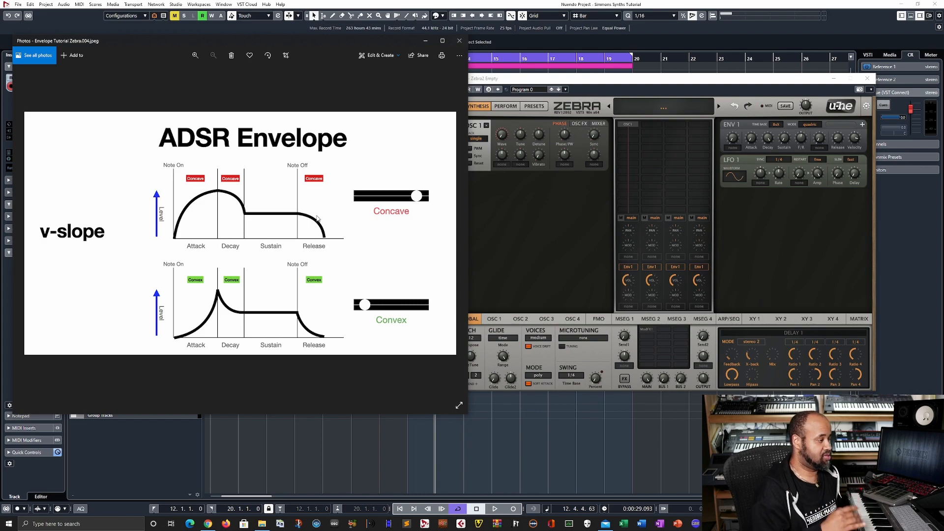
left_click(806, 86)
left_click(810, 124)
left_click(824, 142)
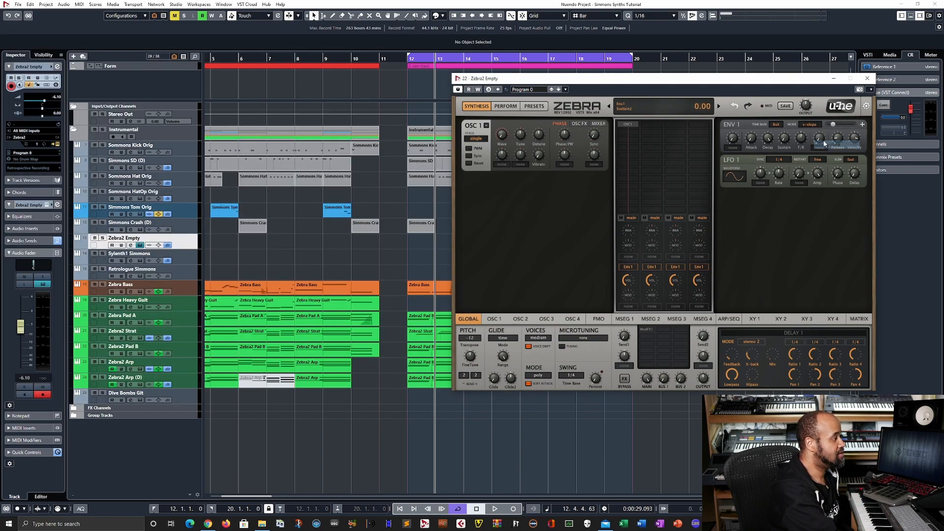
mouse_move(835, 126)
left_mouse_down()
mouse_move(851, 126)
mouse_move(836, 126)
left_mouse_up()
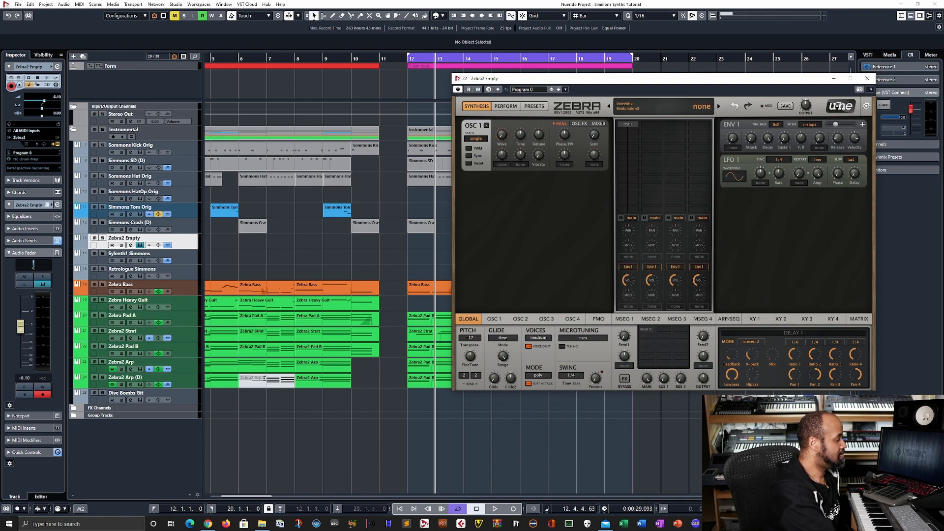
Switch to Photos and compare the v-slope ADSR diagram with the linear one, going back to the v-slope image.
left_click(714, 524)
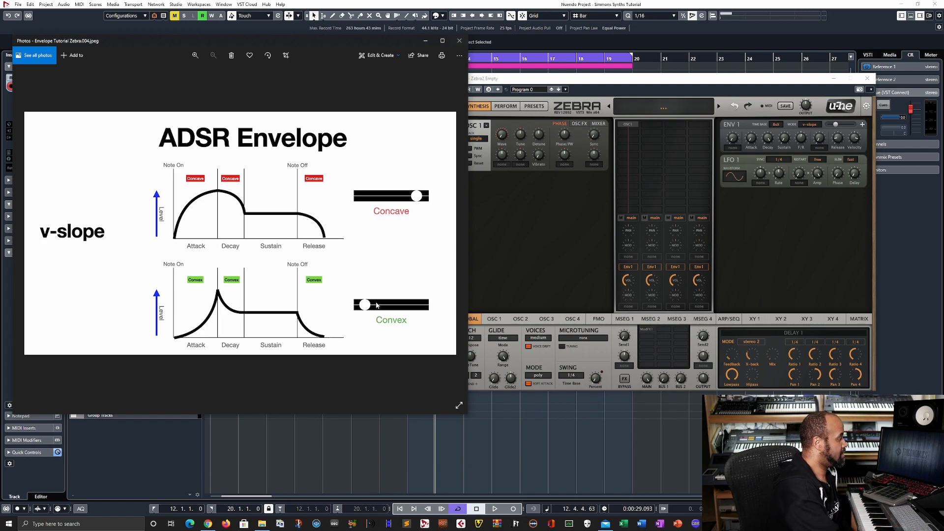
key("Left")
key("Left")
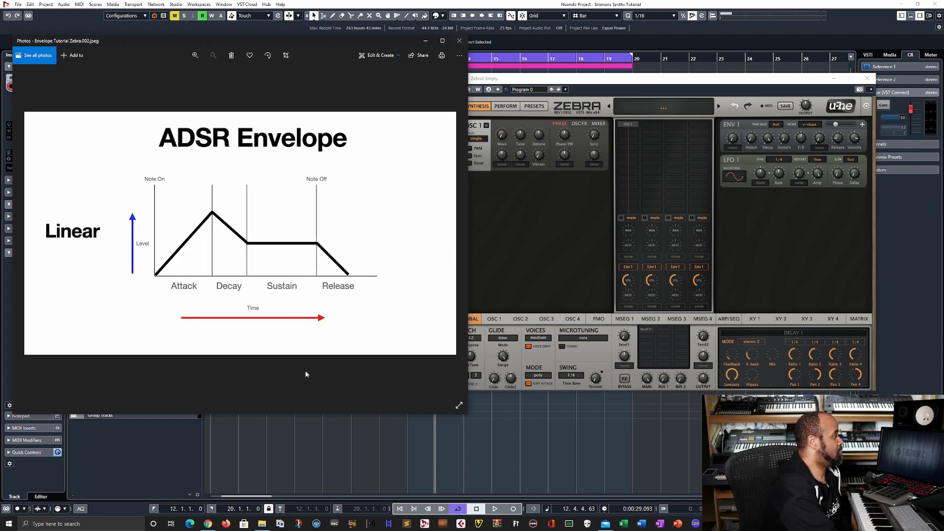
key("Right")
key("Right")
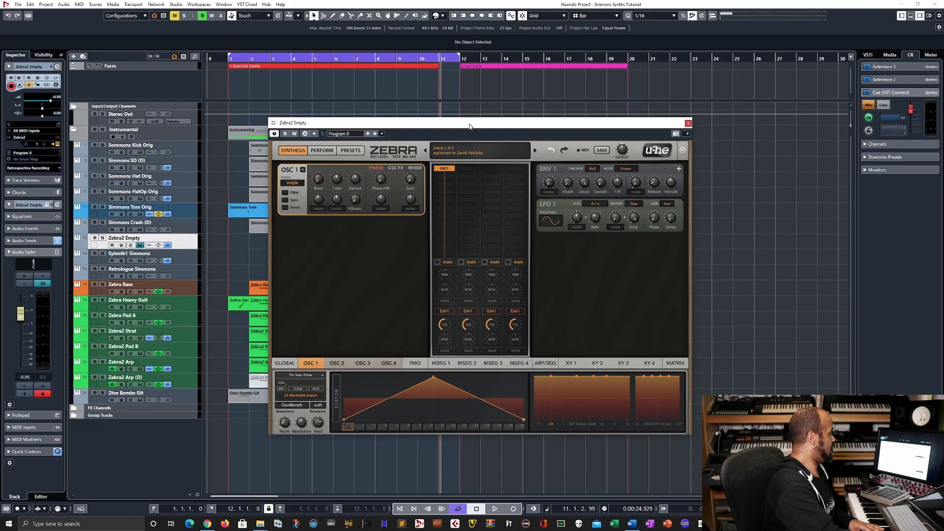
Set envelope 1's mode to v-slope in Zebra2, raise its slope towards concave, and shift the synth window aside.
left_click(635, 170)
left_click(651, 189)
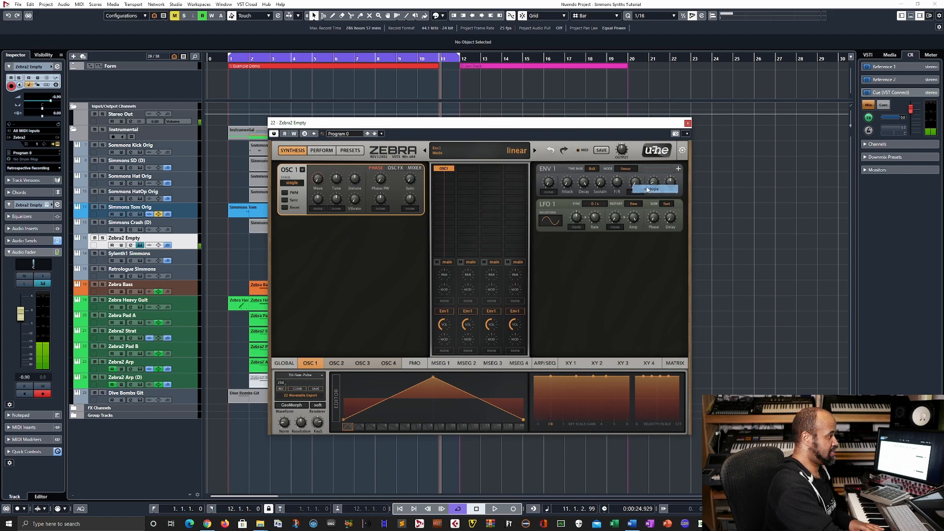
mouse_move(659, 170)
left_mouse_down()
mouse_move(642, 176)
mouse_move(671, 172)
left_mouse_up()
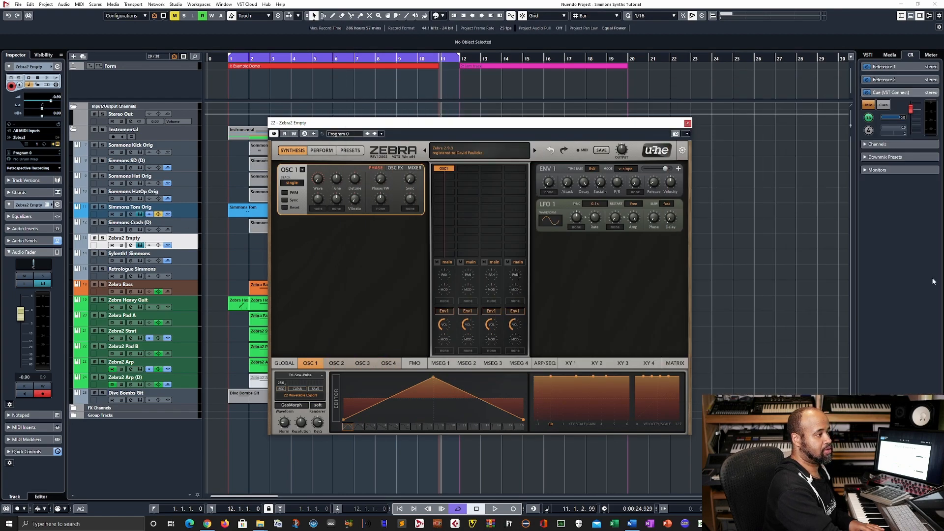
left_click_drag(654, 129, 745, 133)
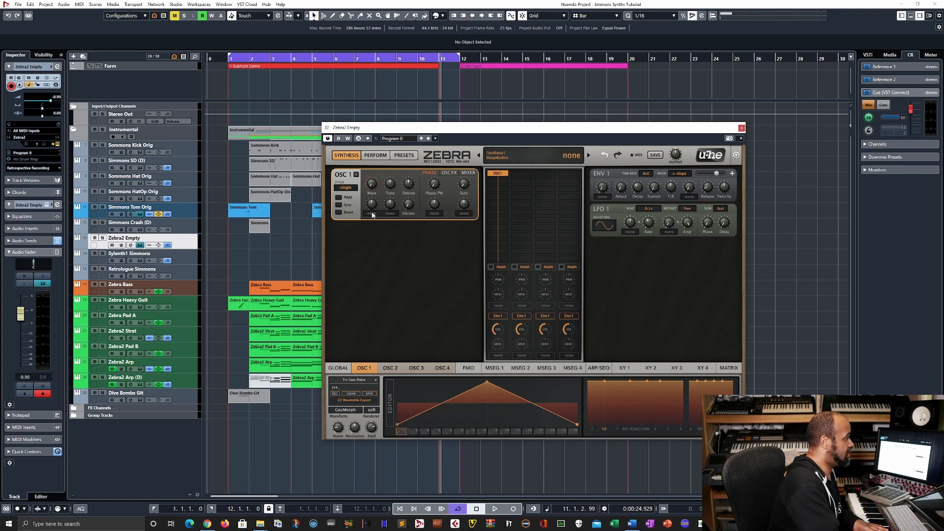
Assign Env2 as the modulation source for oscillator 1's tune and set envelope 2's mode to v-slope.
left_click(393, 214)
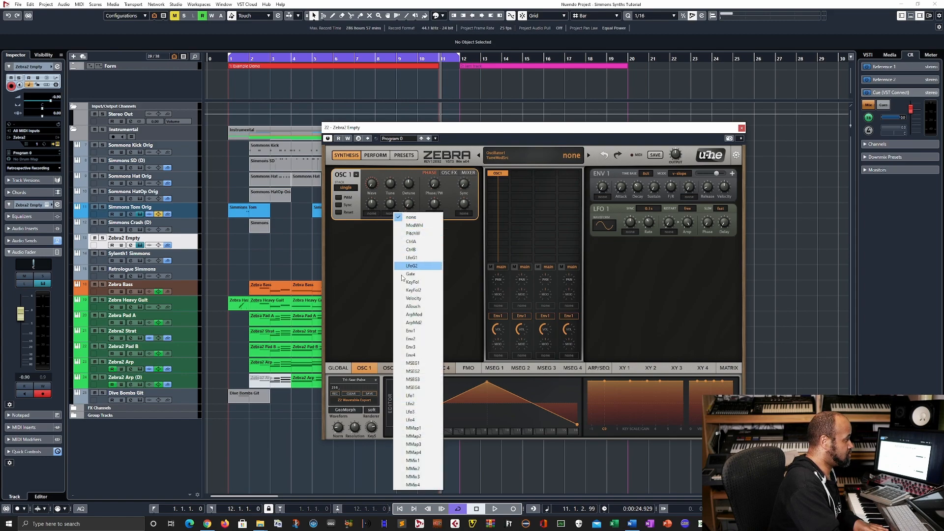
left_click(413, 339)
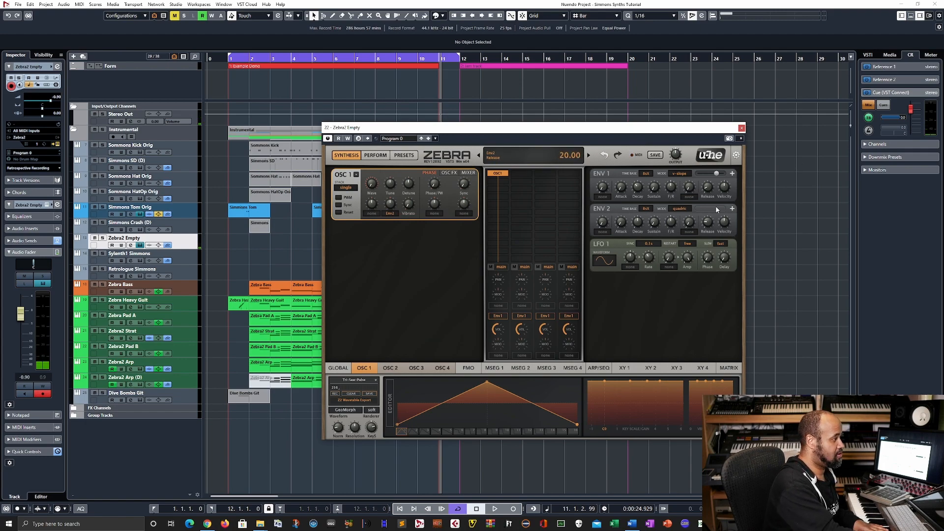
left_click(684, 209)
left_click(701, 230)
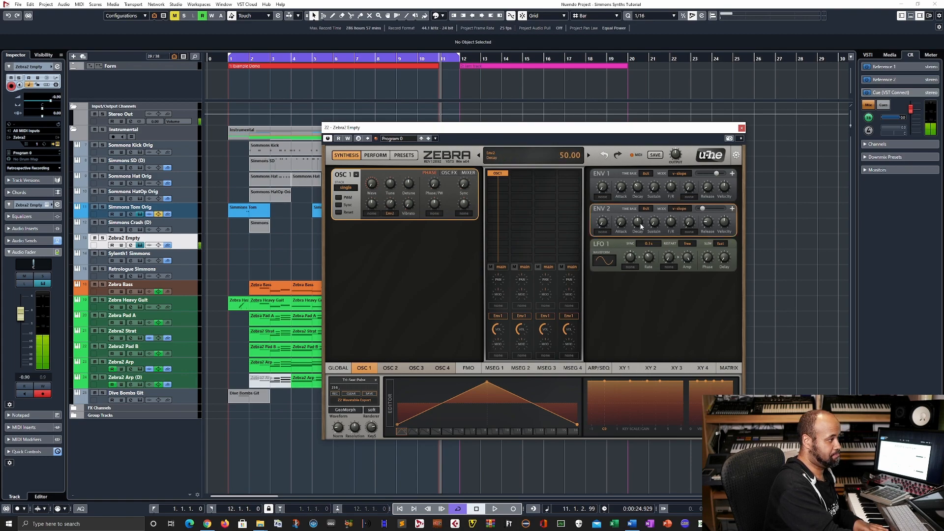
Shorten envelope 2's decay and lengthen its release, trying a lower slope on envelope 1 in between.
left_click_drag(641, 225, 633, 235)
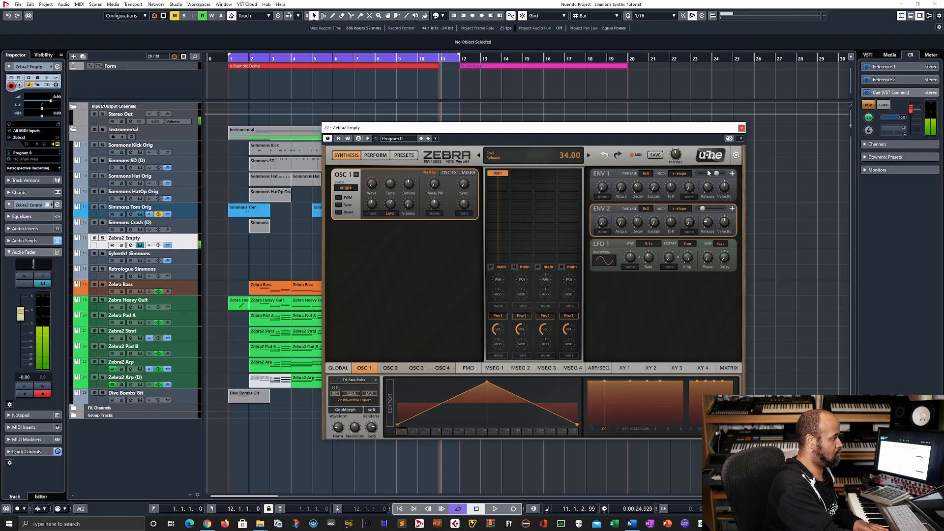
left_click_drag(708, 173, 702, 177)
left_click_drag(714, 220, 717, 217)
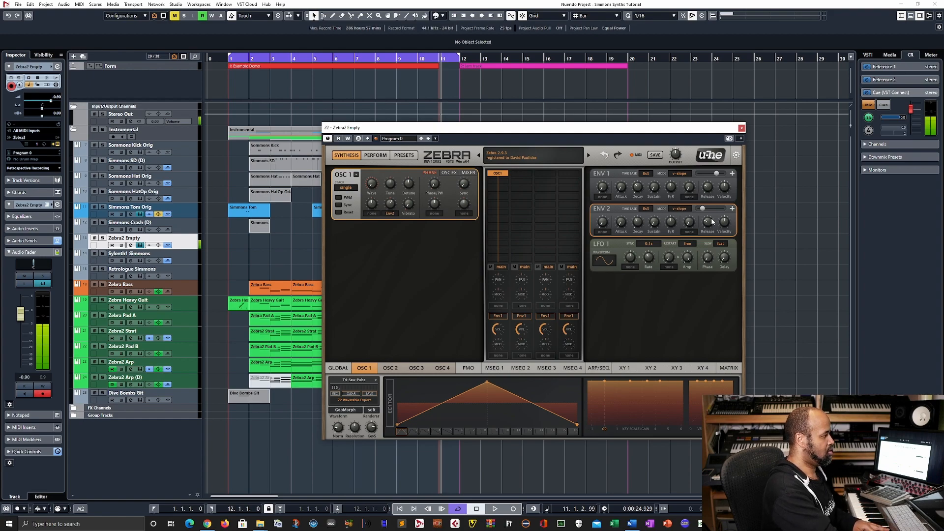
Reposition the Zebra2 window over the arrangement and set the Zebra2 Empty track's volume fader to -0.78.
left_click_drag(583, 127, 589, 123)
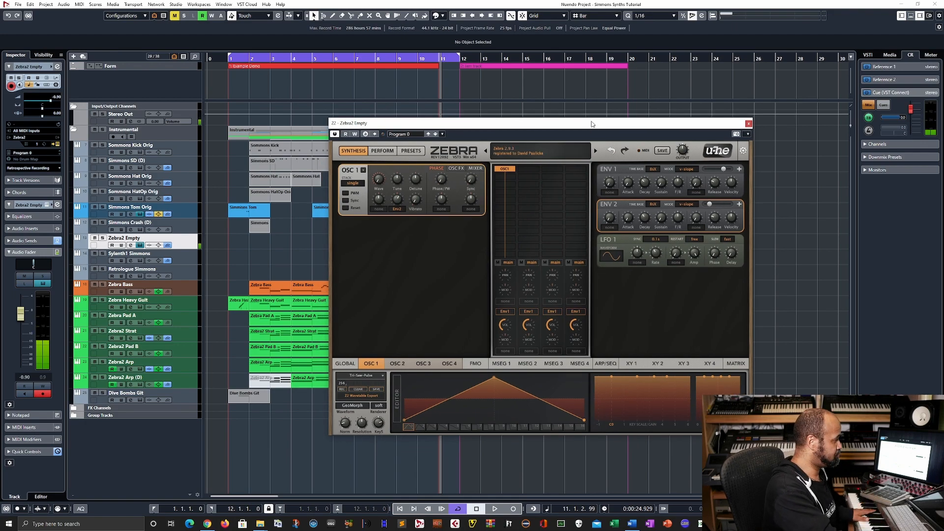
left_click_drag(592, 124, 611, 128)
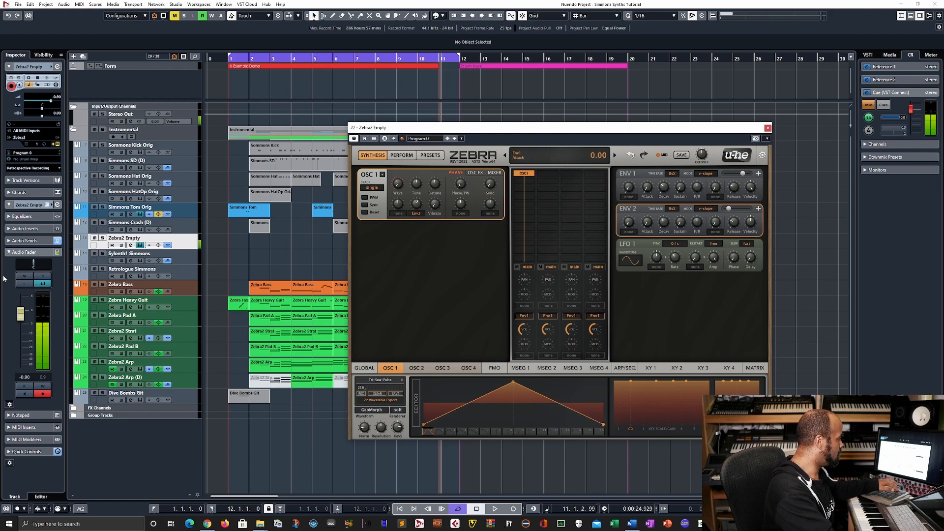
left_click_drag(22, 318, 24, 318)
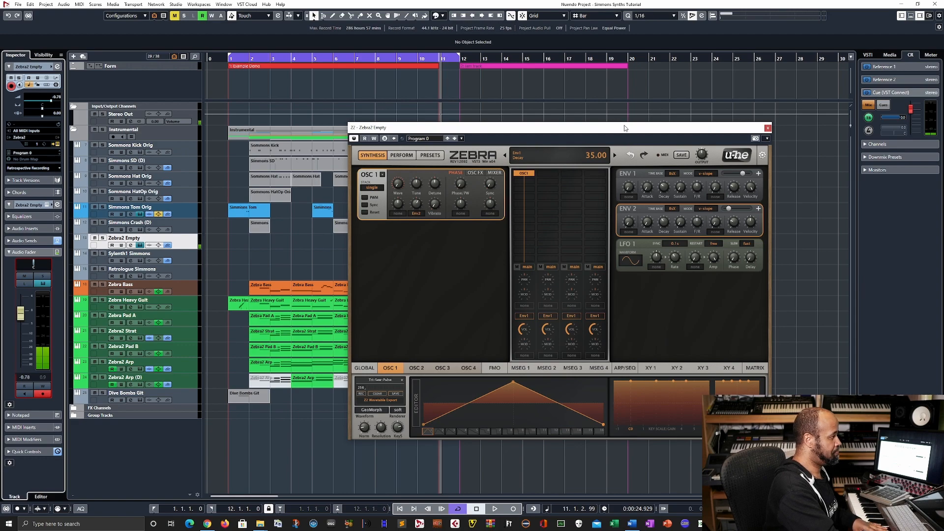
left_click_drag(625, 129, 616, 129)
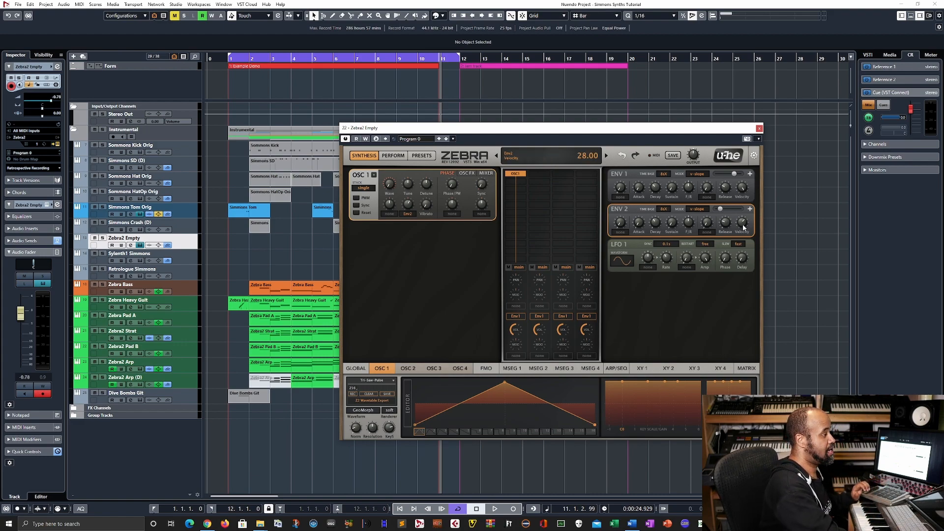
Try envelope 2's velocity at 100 and 48, return it to 0, and adjust envelope 1's velocity.
left_click_drag(744, 228, 749, 212)
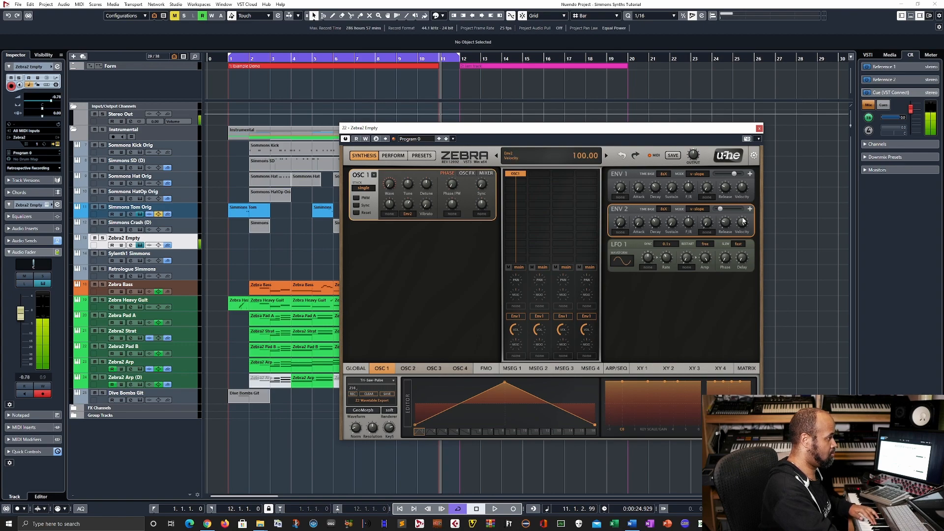
left_click_drag(741, 221, 743, 232)
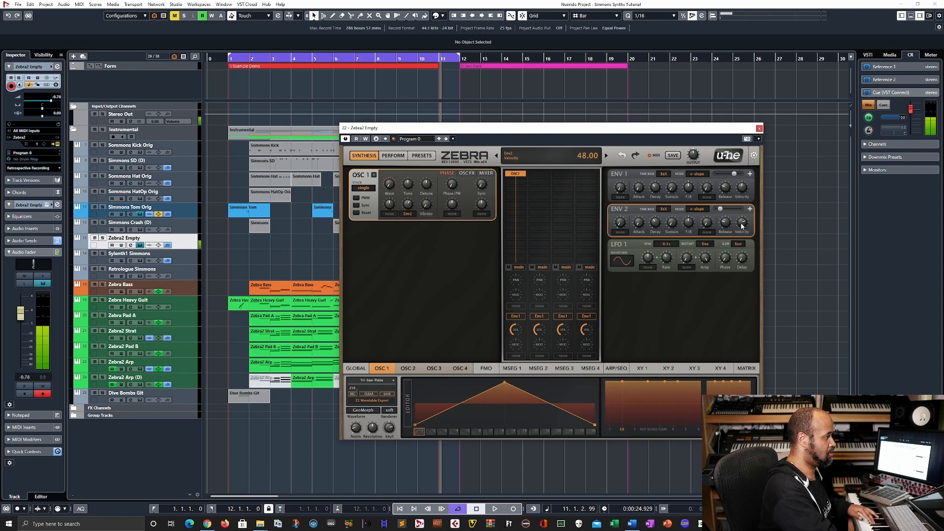
left_click_drag(742, 227, 739, 230)
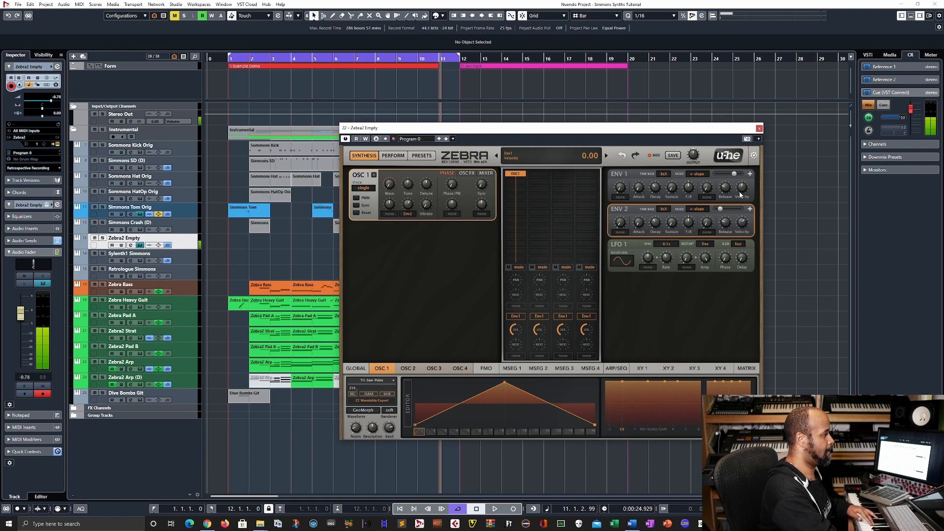
left_click_drag(746, 189, 755, 180)
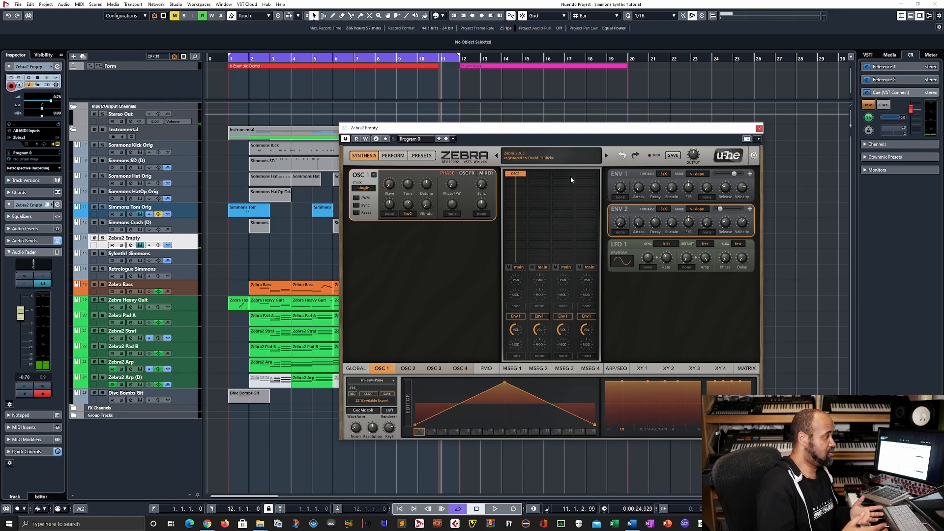
Add Noise1 to the second lane of the module grid and modulate its volume from Env4 with a raised depth.
left_click(540, 171)
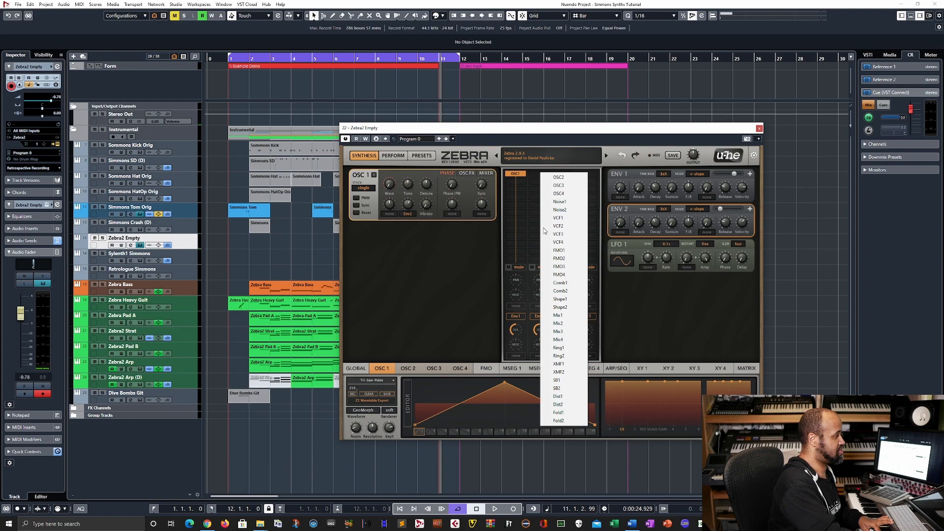
left_click(556, 204)
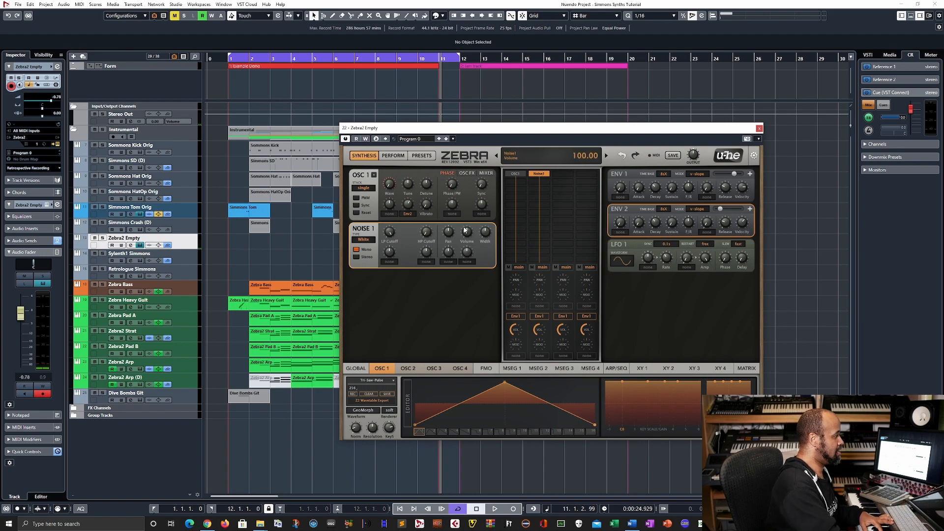
left_click(467, 261)
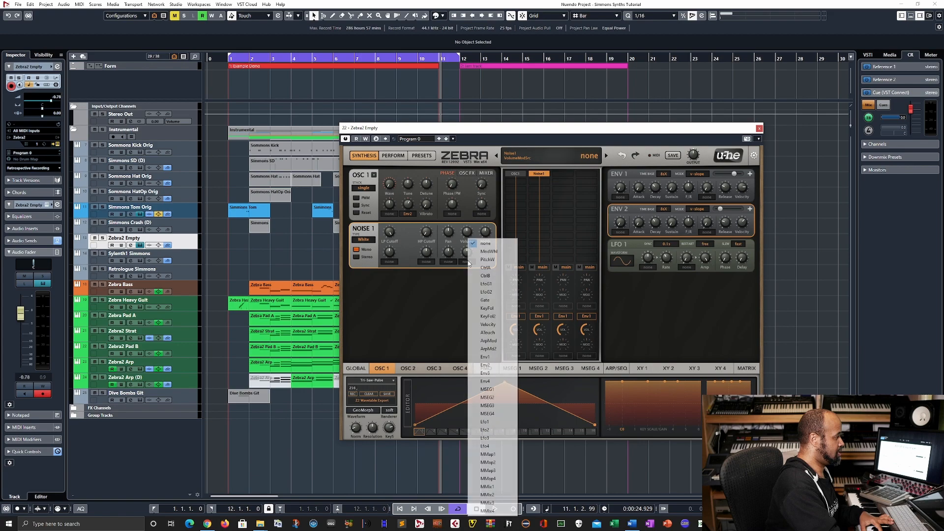
left_click(489, 381)
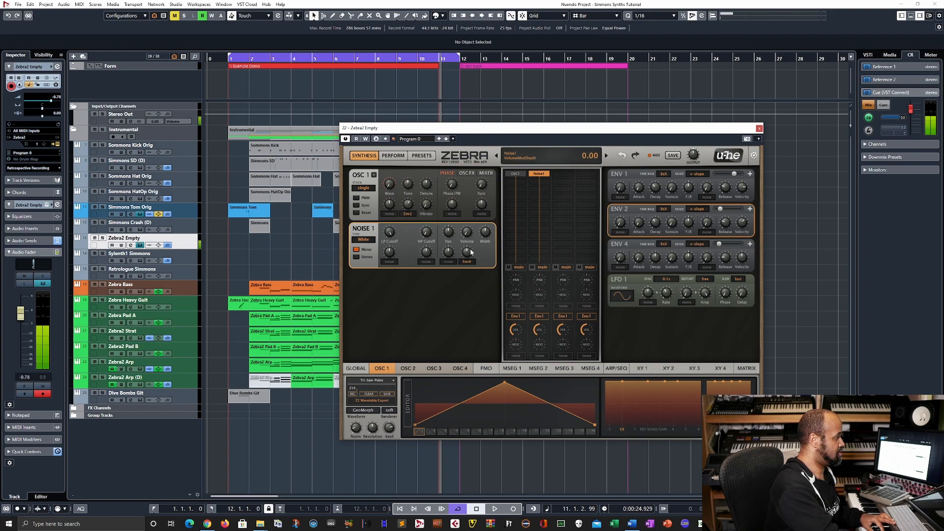
left_click_drag(470, 252, 475, 215)
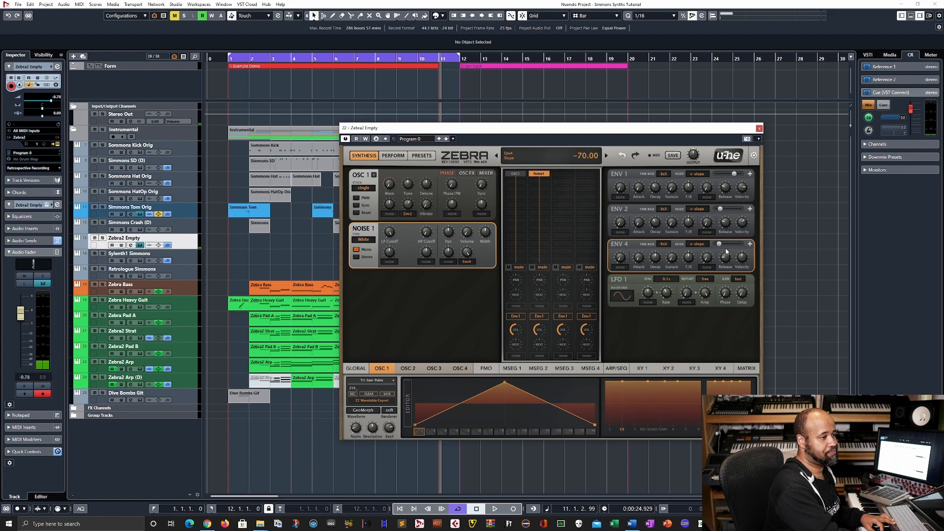
Shape envelope 4 with a higher slope, a shorter decay and a longer release.
left_click_drag(726, 252, 742, 245)
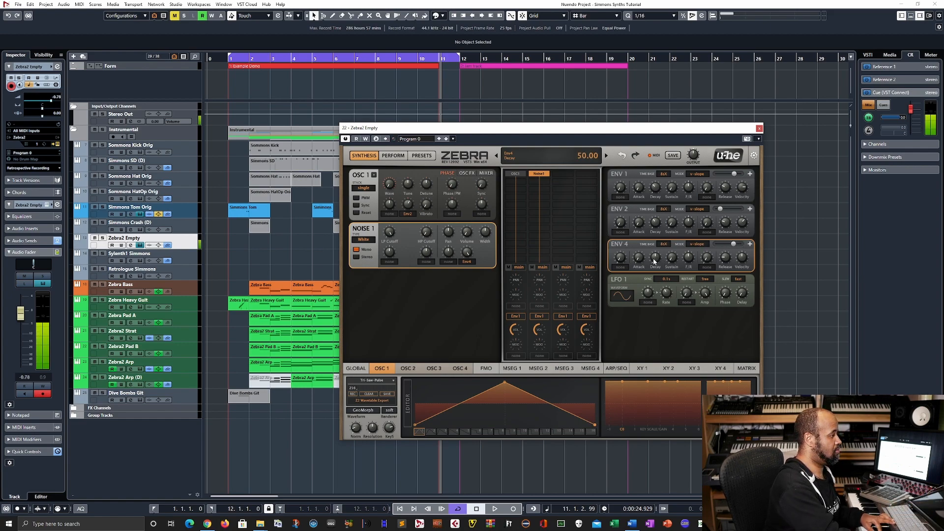
left_click_drag(654, 261, 648, 269)
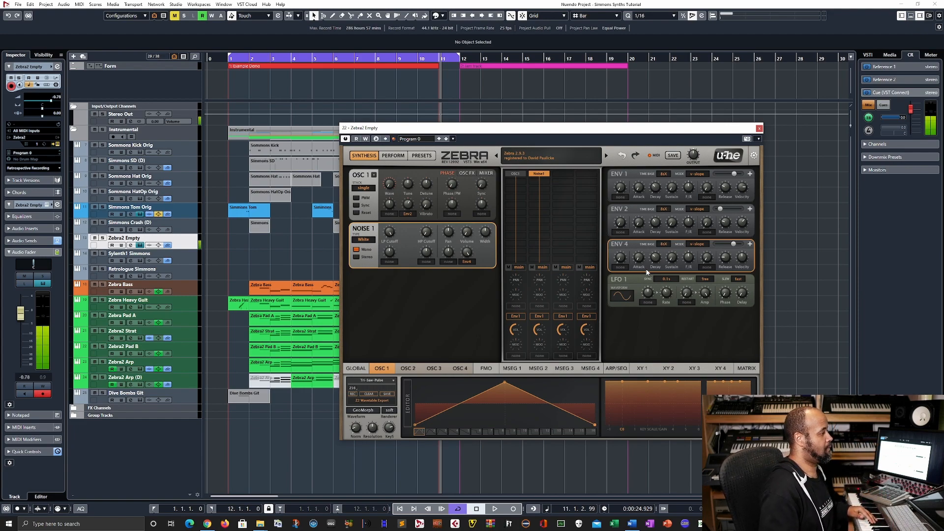
mouse_move(743, 257)
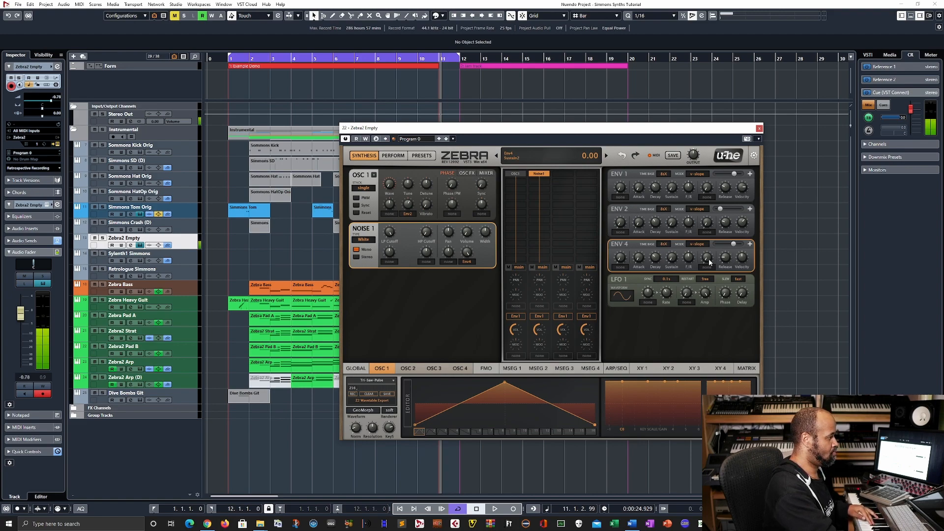
left_click_drag(727, 258, 735, 252)
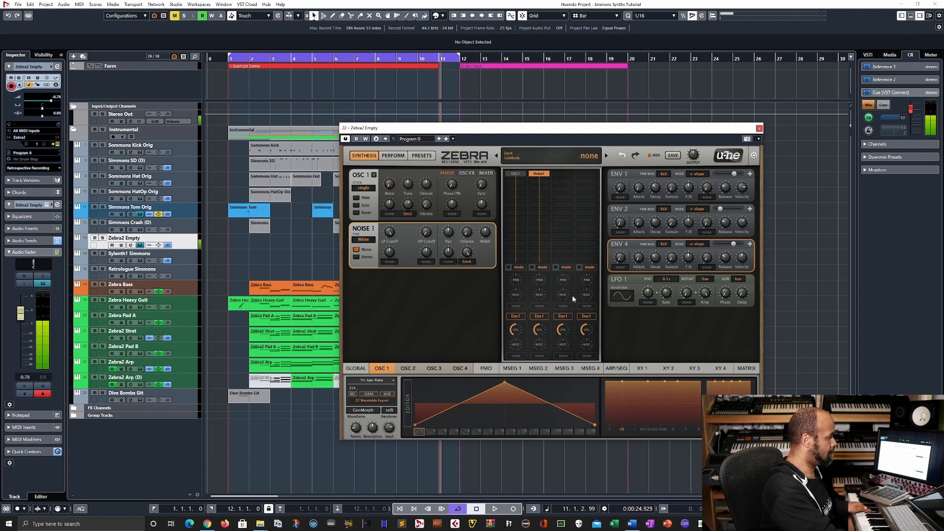
Set the first lane's volume to 90 in the voice mixer and trim the second lane's volume.
left_click_drag(517, 329, 520, 300)
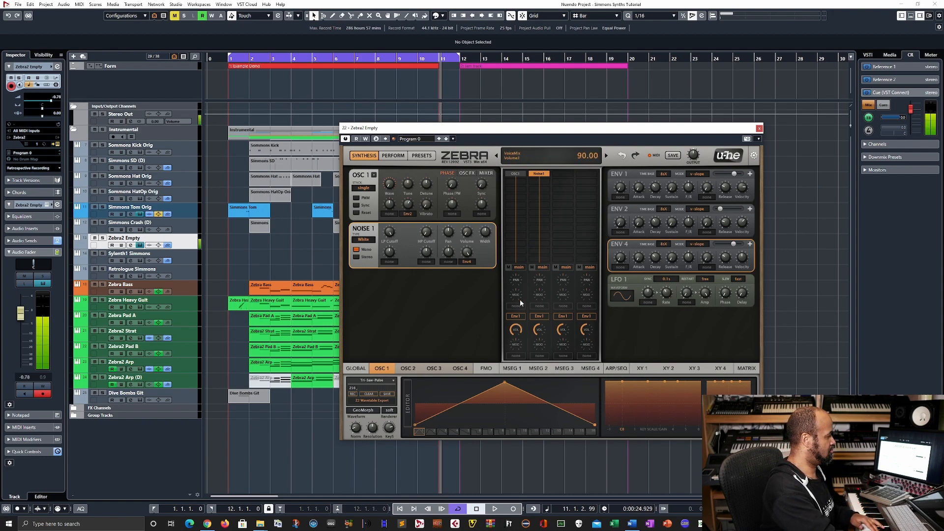
left_click_drag(544, 331, 539, 332)
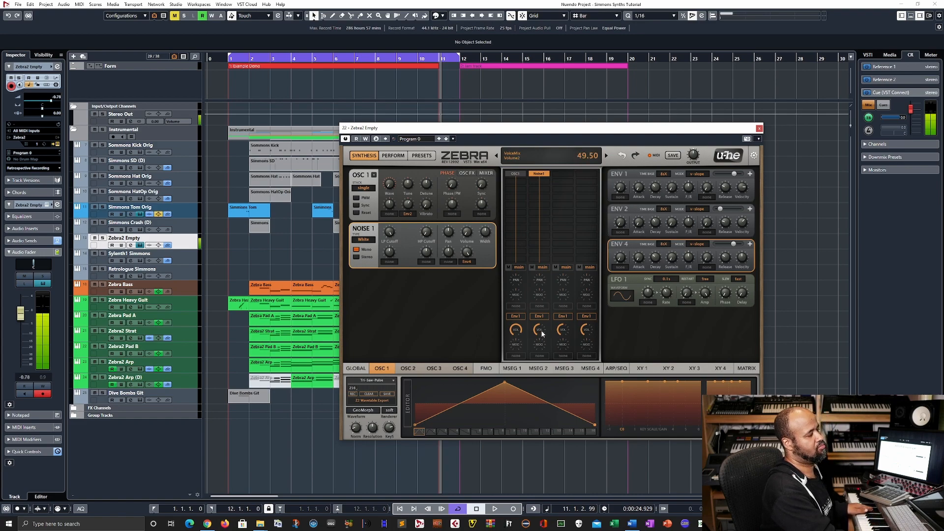
left_click_drag(541, 329, 540, 332)
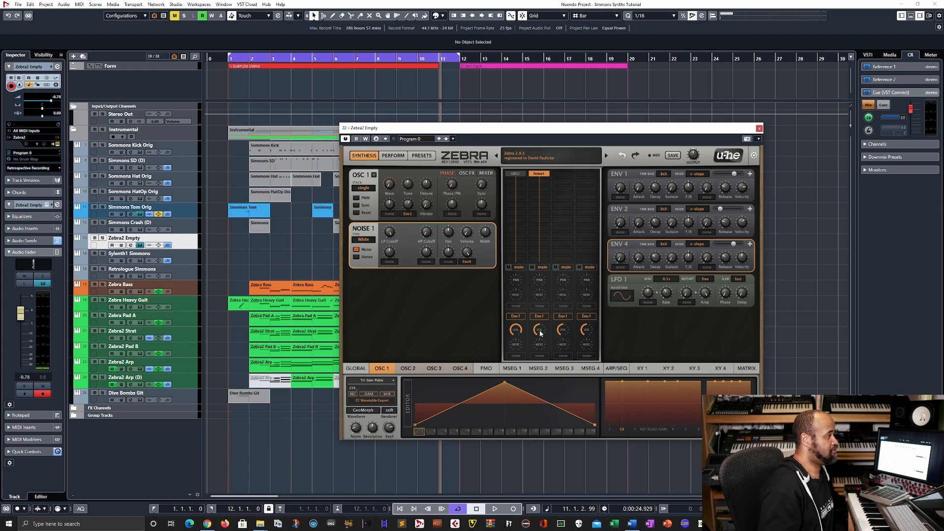
Add Noise2 to the third lane of the module grid and assign Env3 as its volume modulation source.
left_click(562, 173)
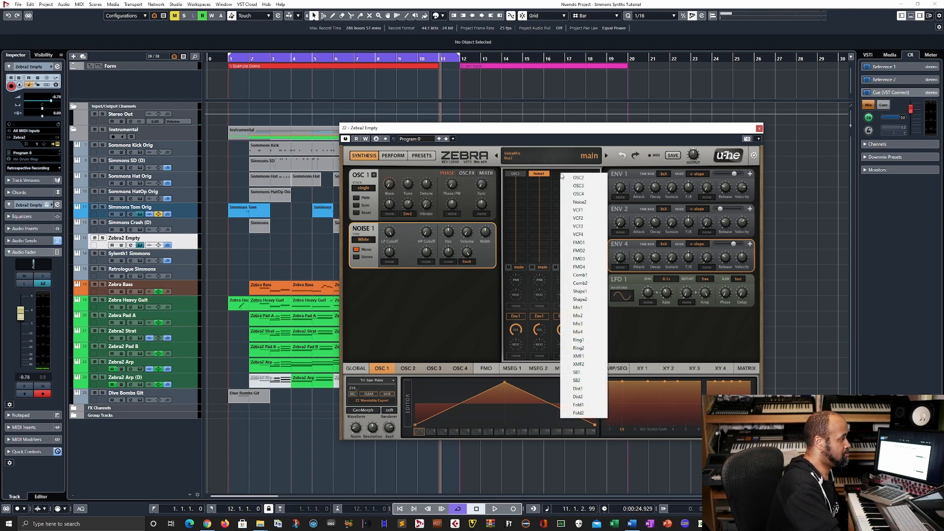
left_click(578, 202)
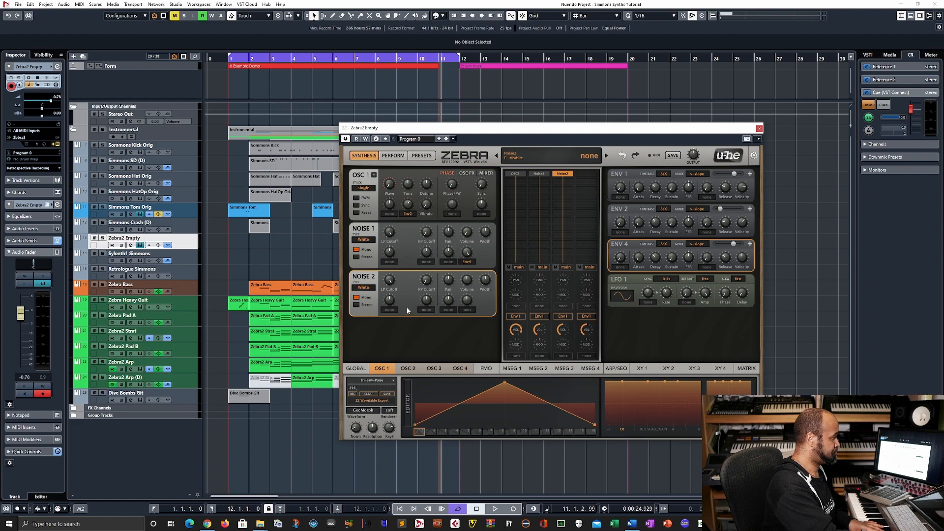
left_click(468, 311)
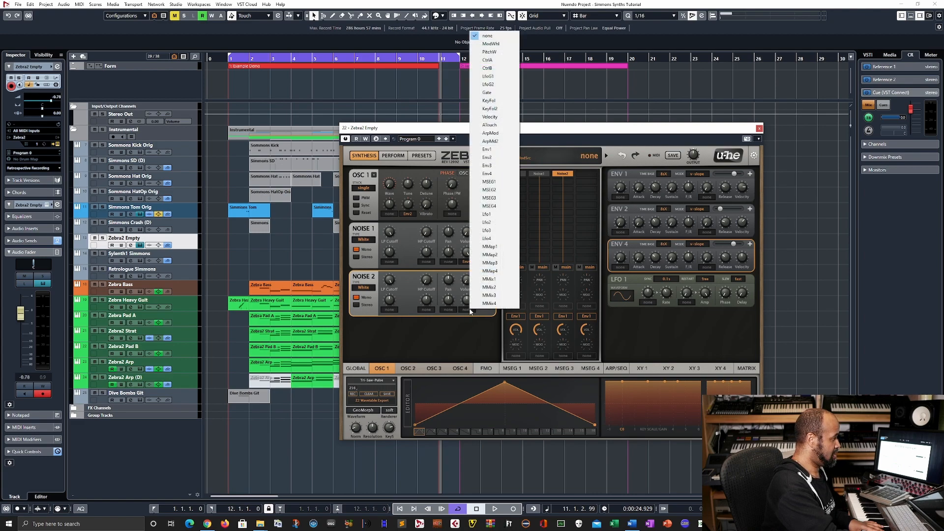
left_click(487, 165)
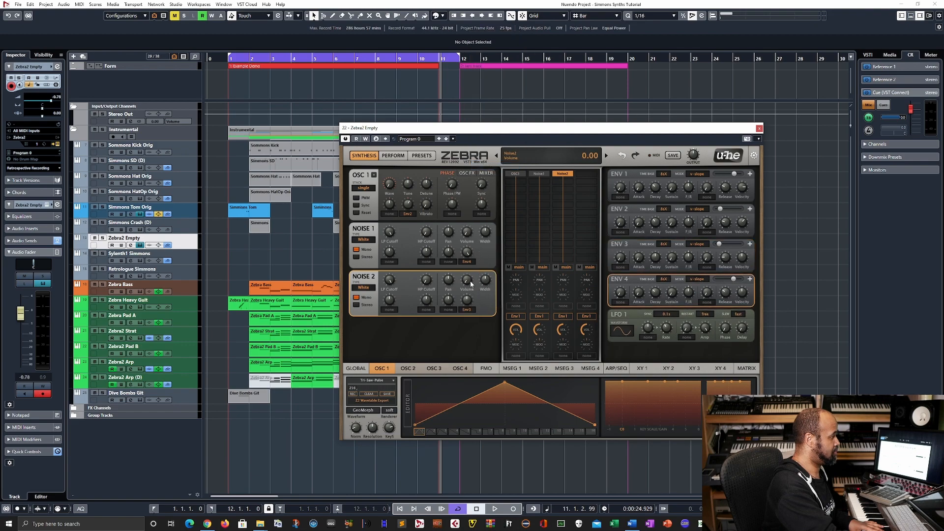
Mute the second lane, raise envelope 3's slope, and increase the Env3 modulation depth on Noise2's volume.
left_click(533, 268)
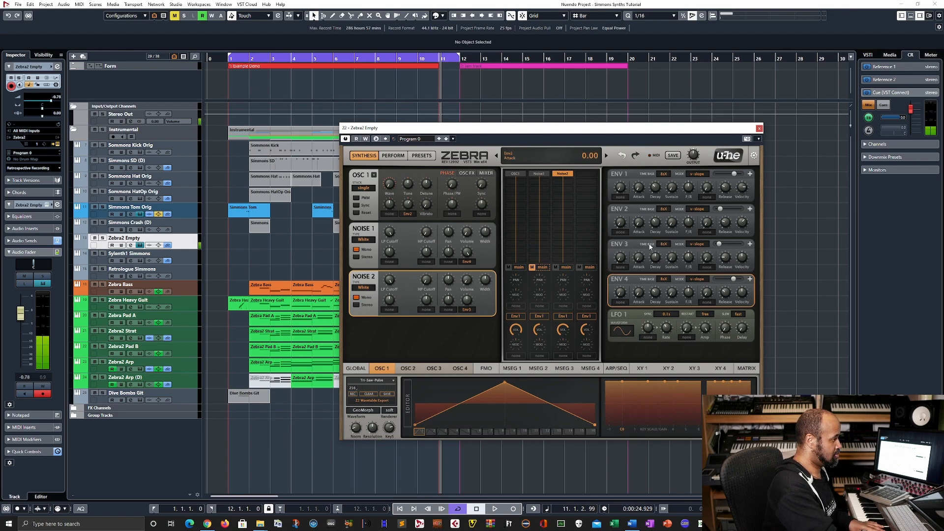
left_click_drag(719, 244, 731, 244)
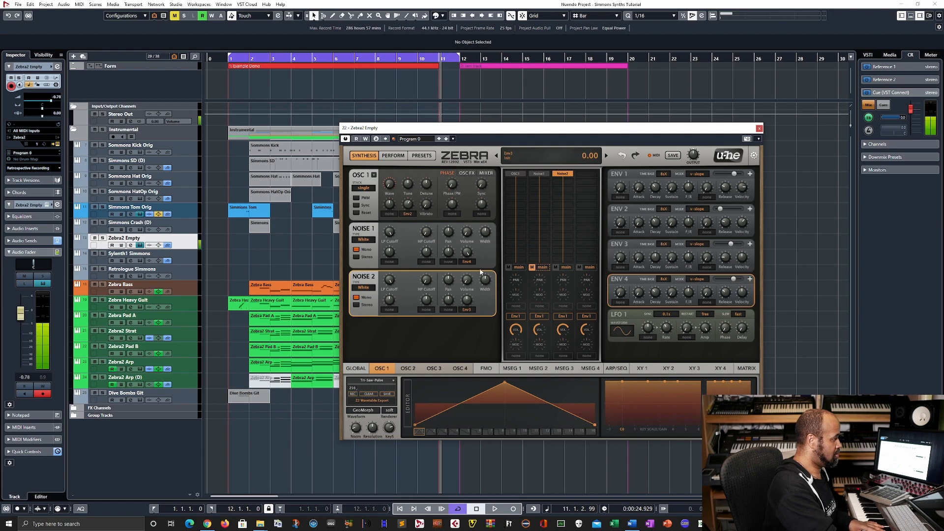
left_click_drag(467, 300, 470, 280)
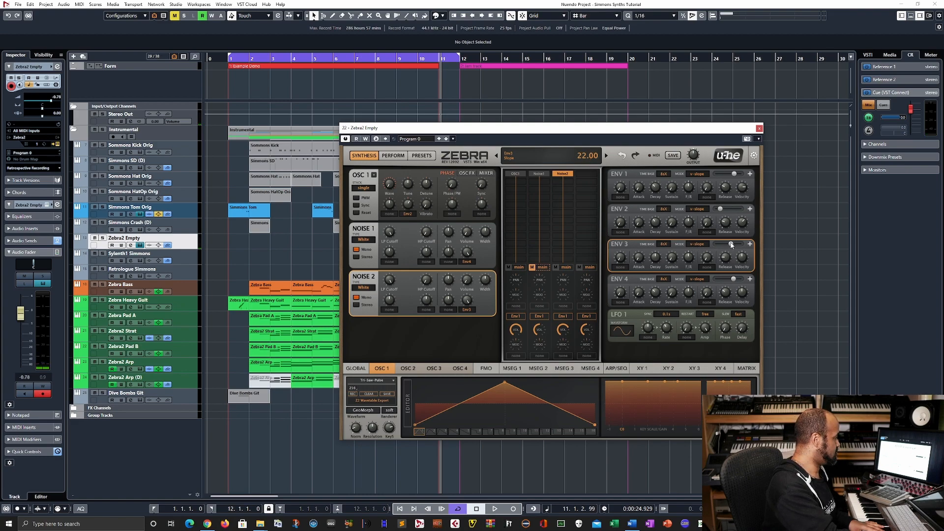
left_click_drag(731, 245, 757, 243)
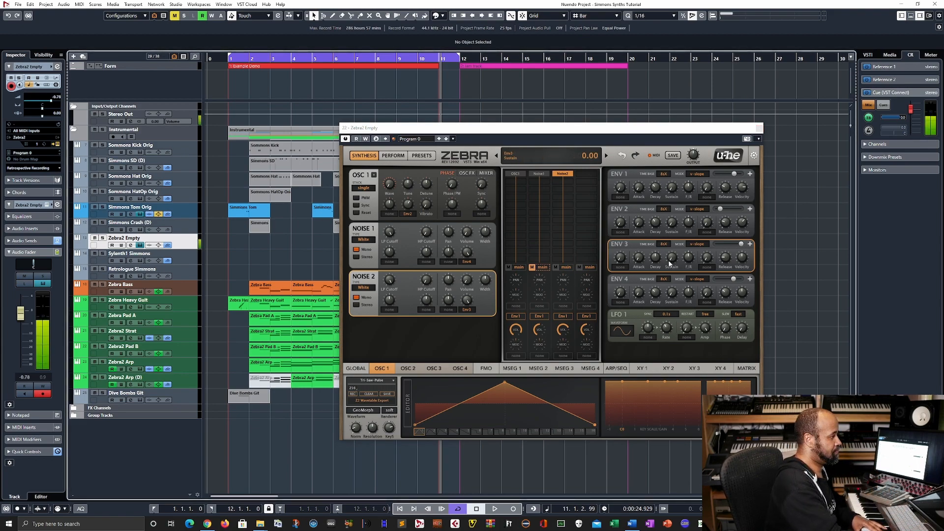
left_click_drag(649, 278, 641, 282)
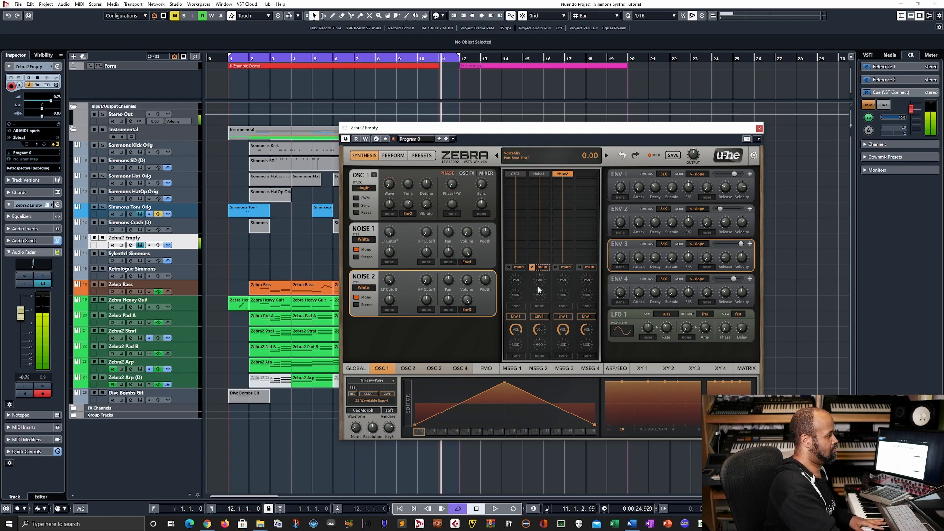
Turn down the second lane's volume in the voice mixer and adjust envelope 1's velocity amount.
left_click_drag(539, 329, 540, 368)
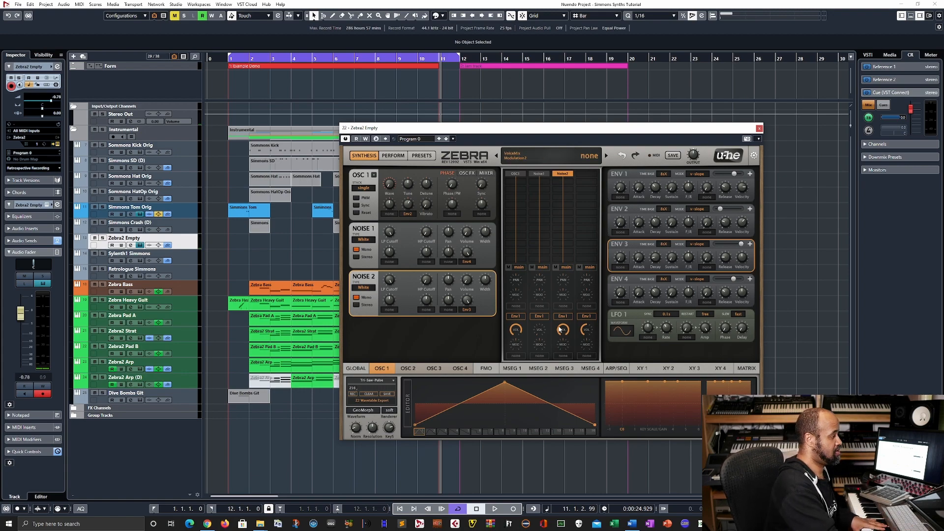
left_click_drag(542, 332, 547, 328)
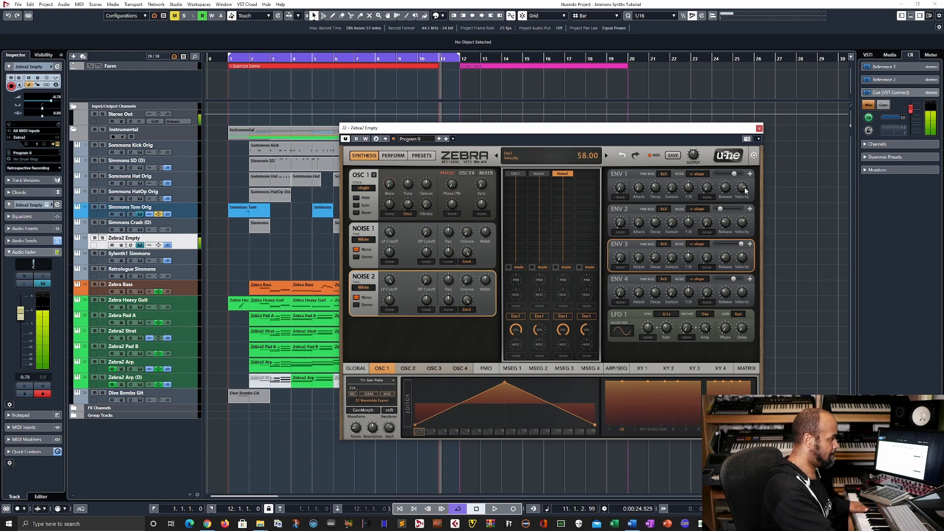
left_click_drag(744, 188, 746, 186)
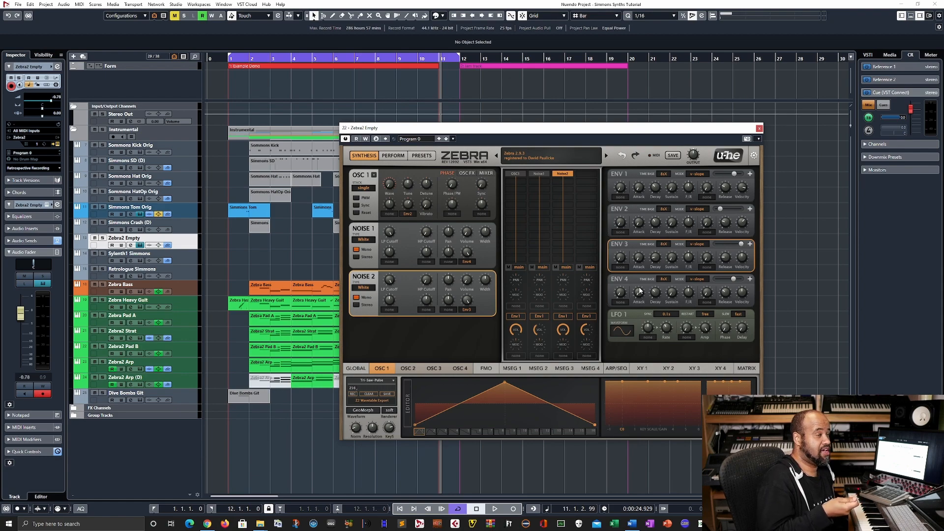
Add Mix1 below Noise2 in the third lane and set its source to Input 2.
left_click(565, 190)
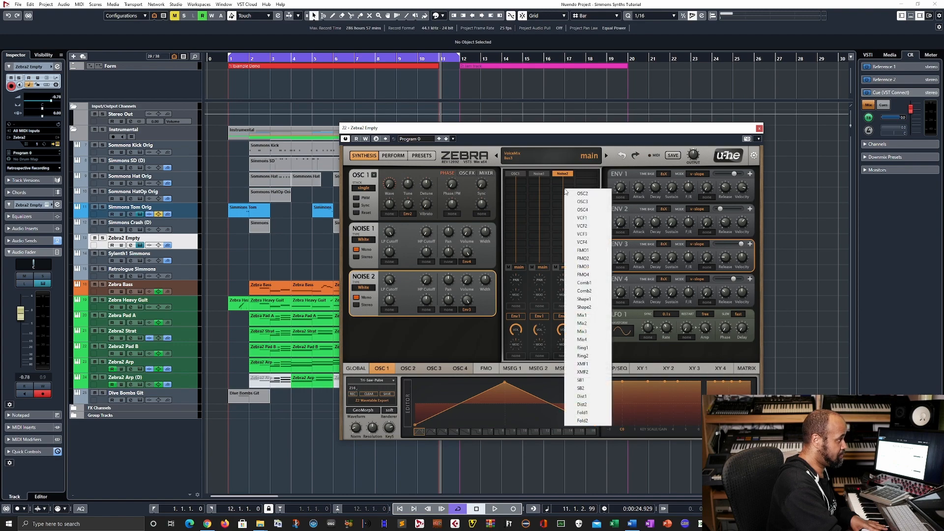
left_click(591, 317)
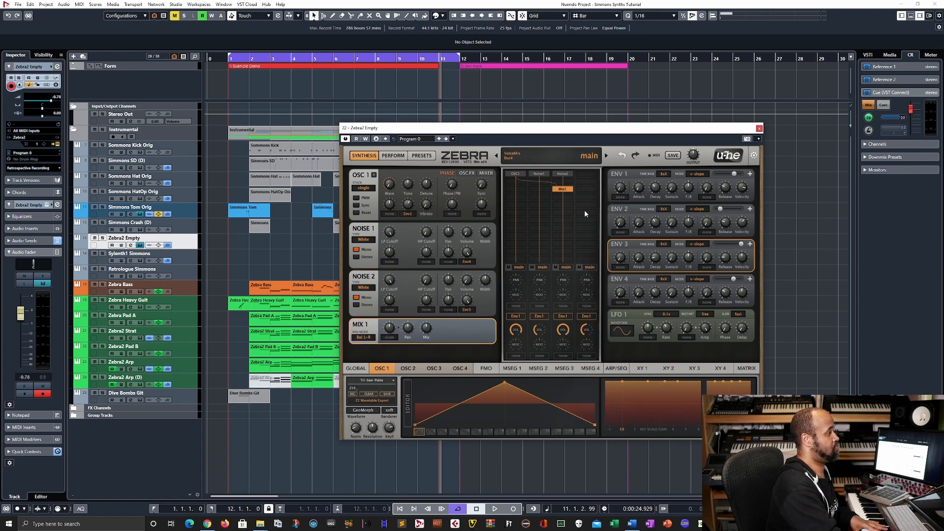
right_click(562, 191)
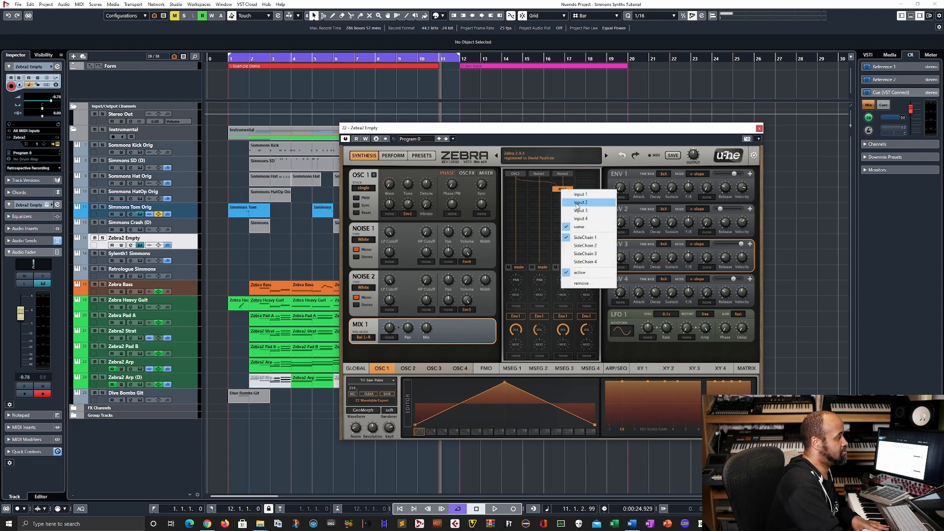
left_click(579, 202)
Set Mix1's side-chain source to SideChain 3 so it blends Noise1 with Noise2.
left_click(538, 174)
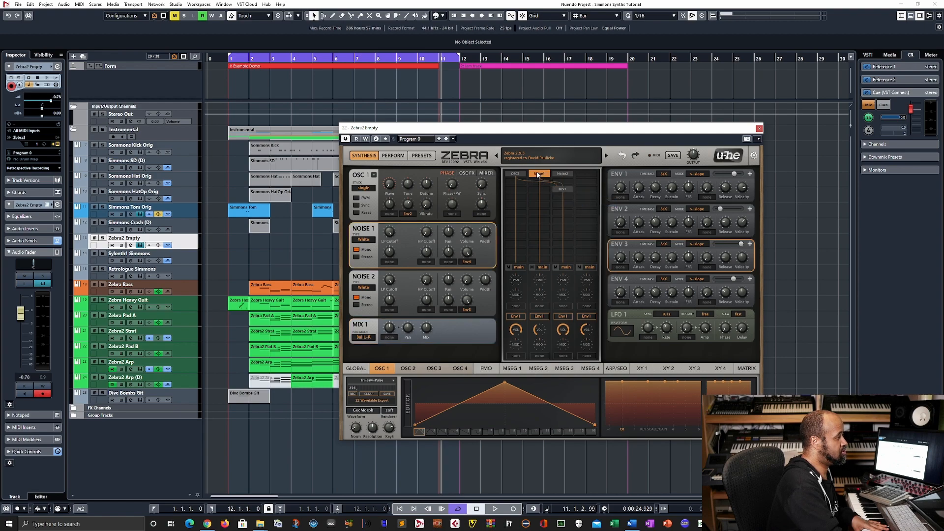
left_click(561, 189)
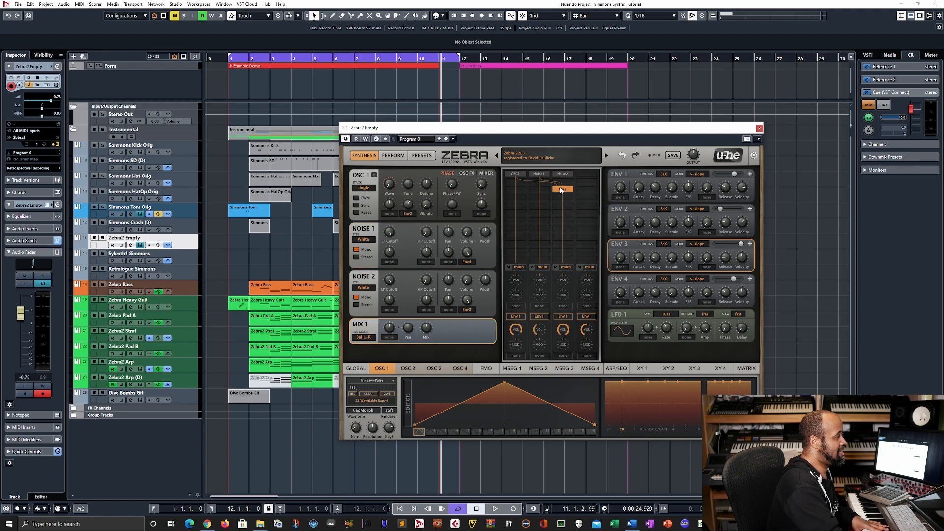
right_click(561, 190)
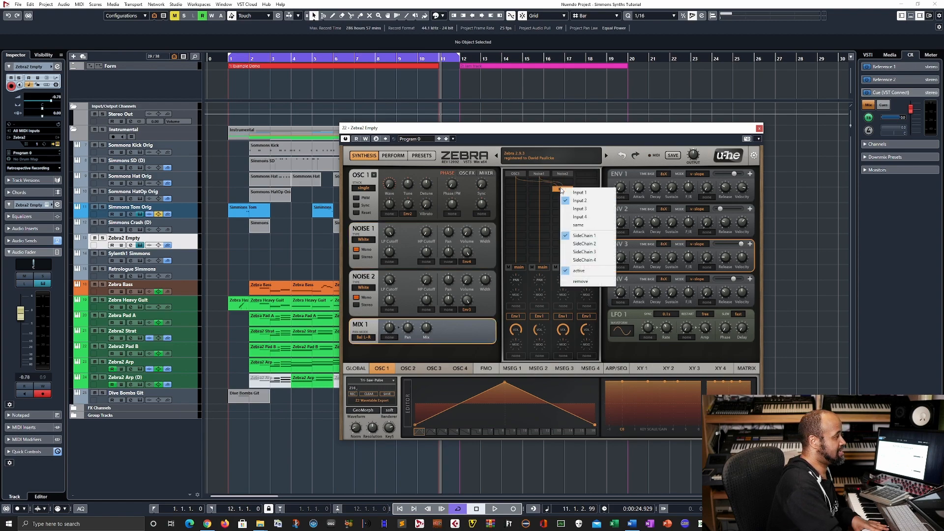
left_click(586, 252)
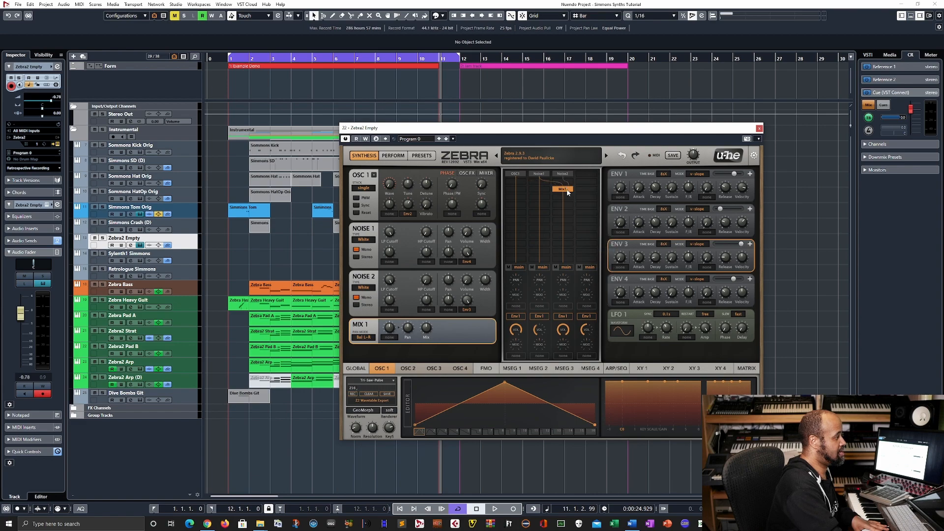
right_click(568, 192)
left_click(564, 189)
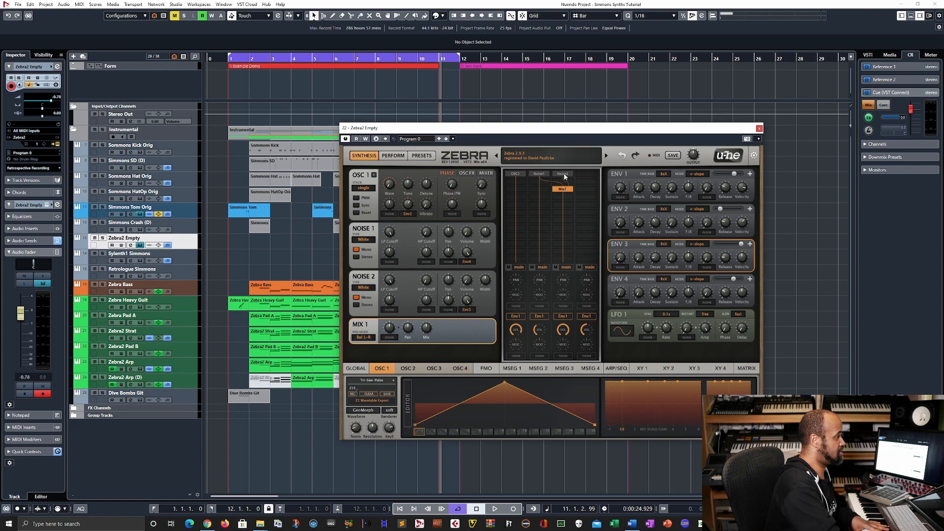
left_click(563, 174)
left_click(563, 190)
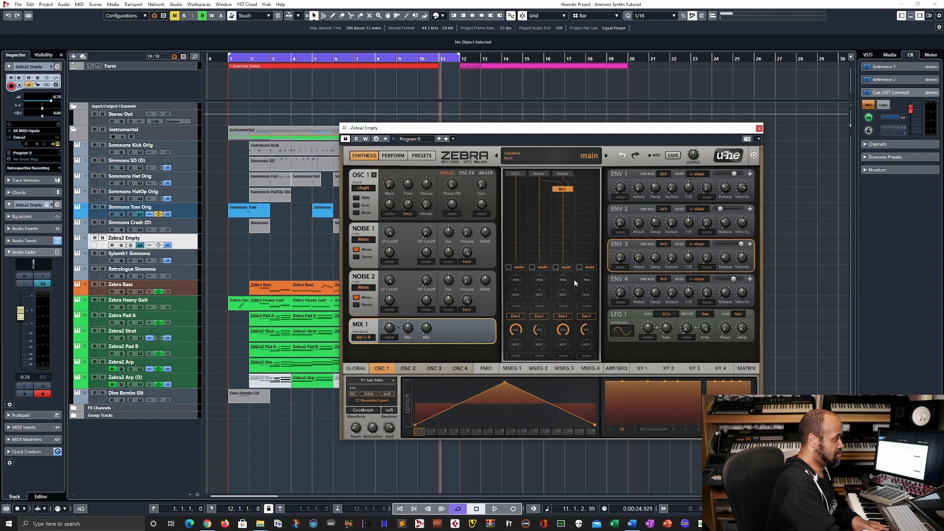
Mute the second lane's direct output and set Mix1's pan mode to Pan Mono.
left_click(532, 267)
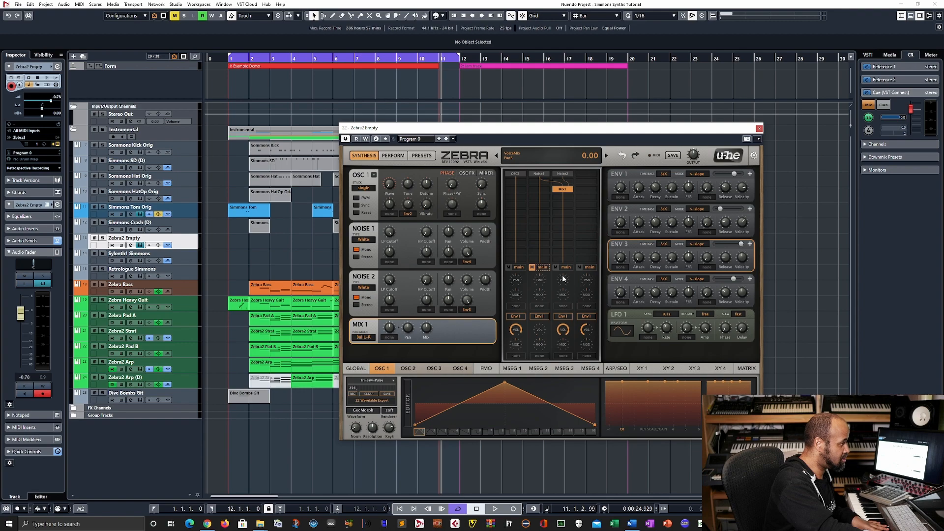
left_click(367, 339)
left_click(379, 361)
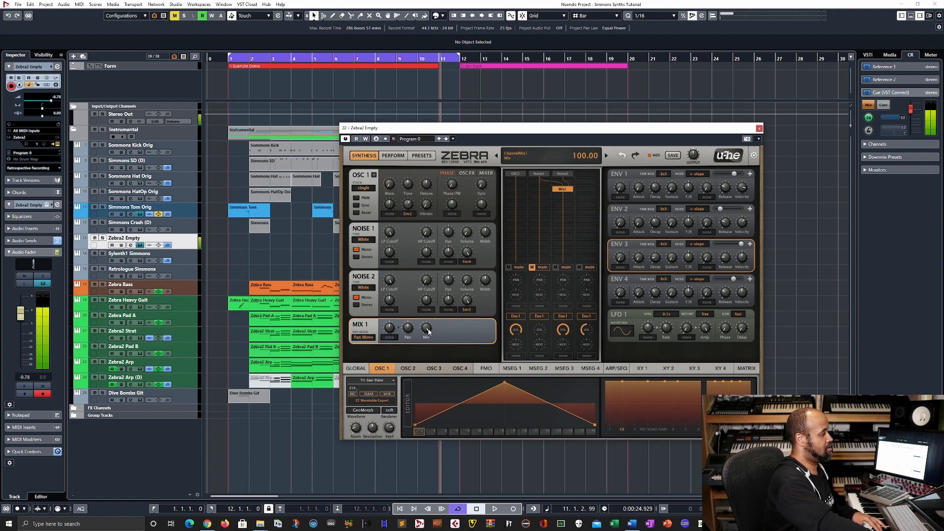
Balance Noise1 against Noise2 with Mix1's Mix amount.
left_click(563, 175)
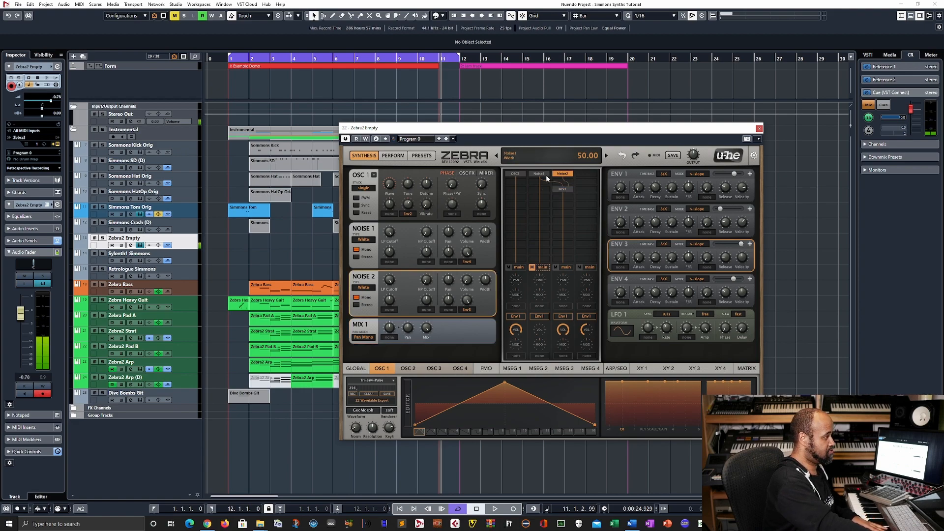
left_click(541, 175)
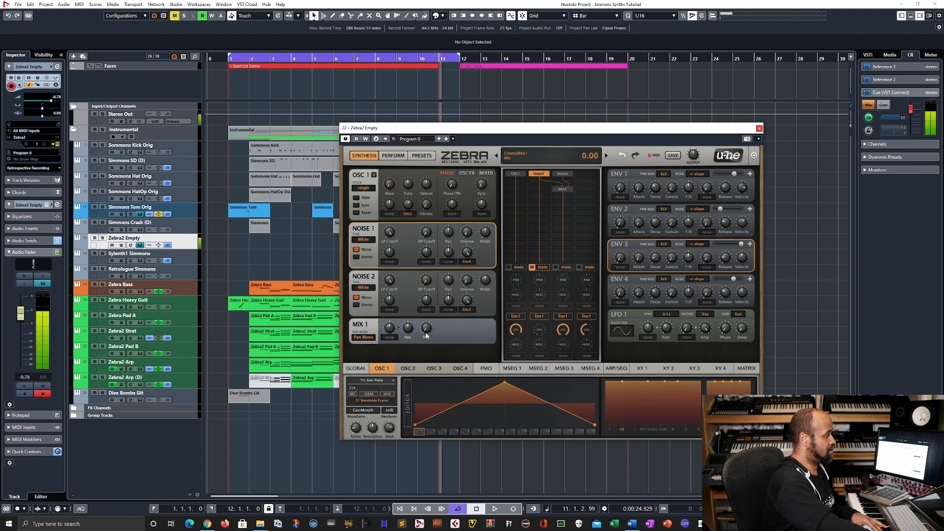
left_click_drag(425, 334, 427, 294)
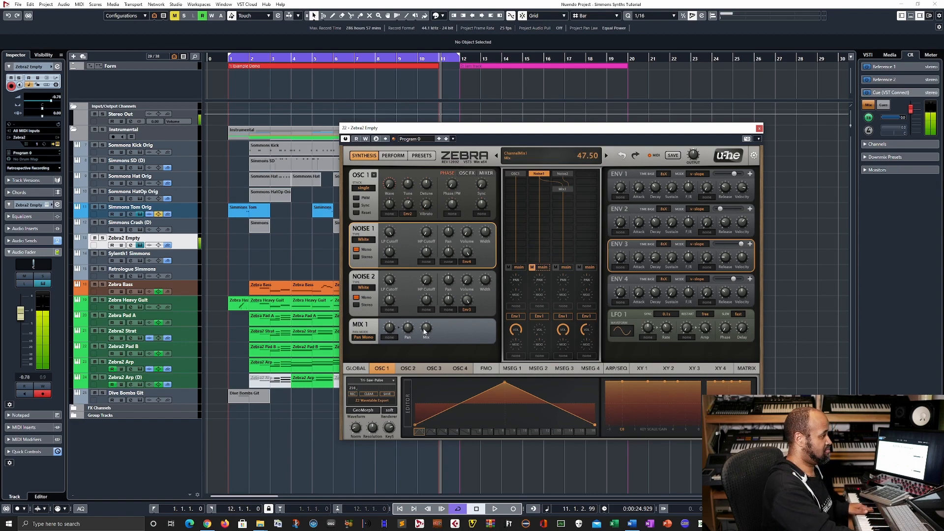
mouse_move(430, 334)
left_mouse_down()
mouse_move(431, 310)
mouse_move(427, 318)
left_mouse_up()
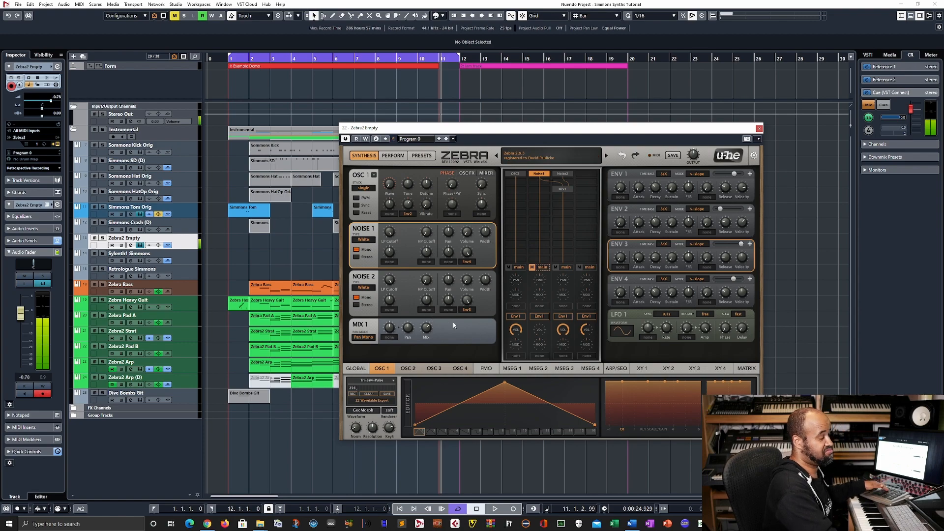
Add the VCF1 filter below Mix1 in the third lane and adjust its cutoff.
left_click(566, 198)
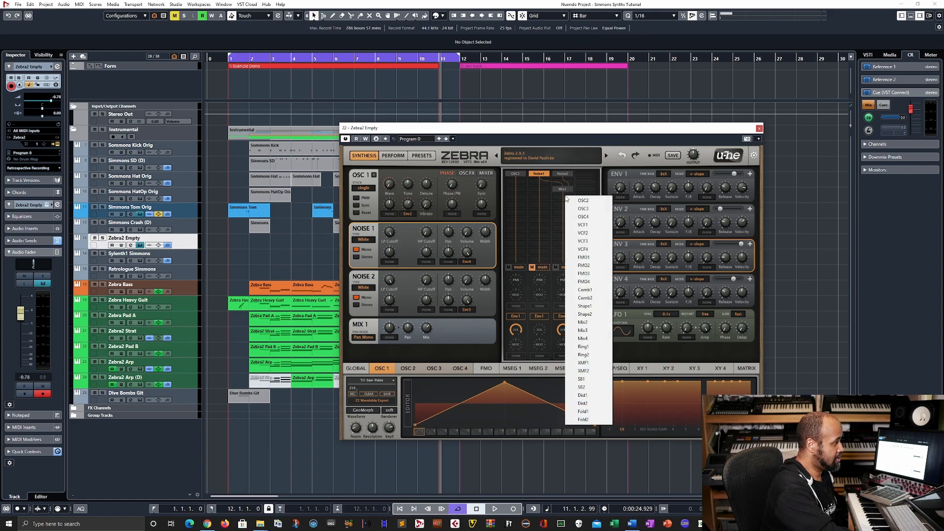
left_click(583, 225)
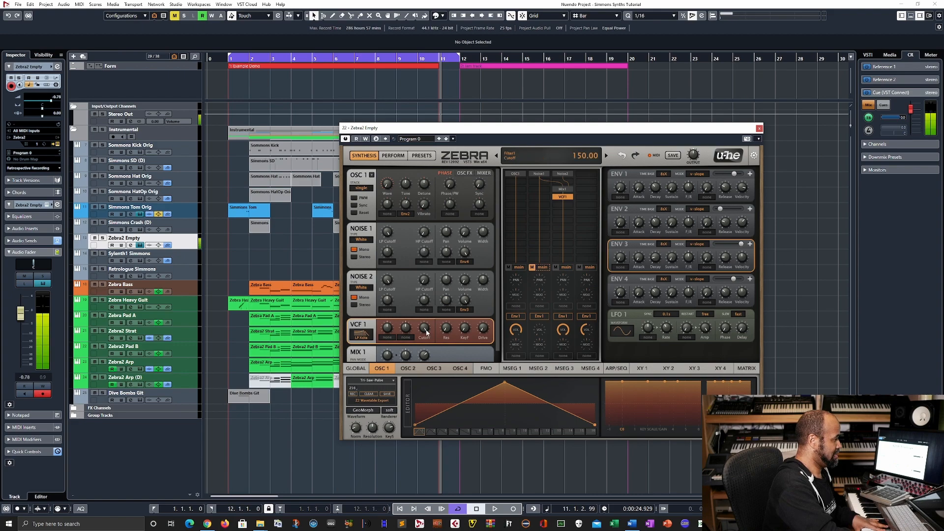
left_click_drag(423, 327, 426, 334)
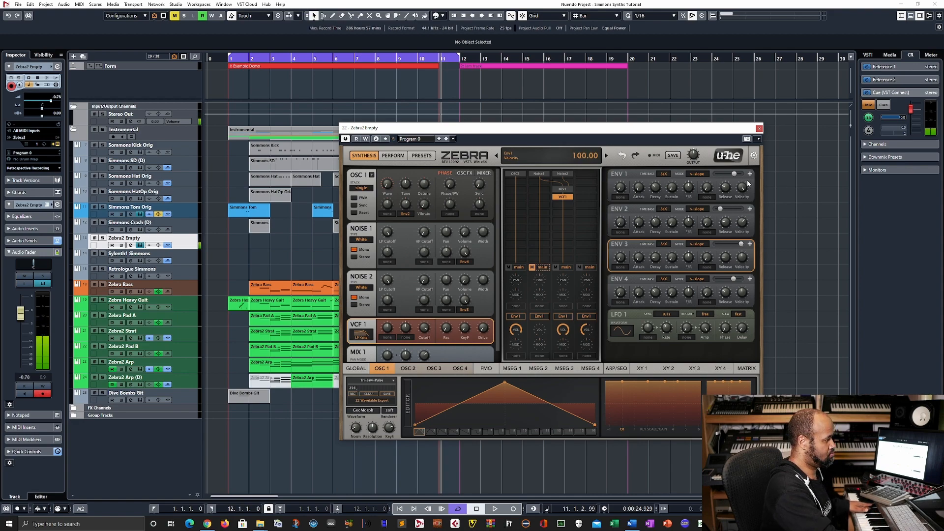
left_click_drag(426, 332, 428, 329)
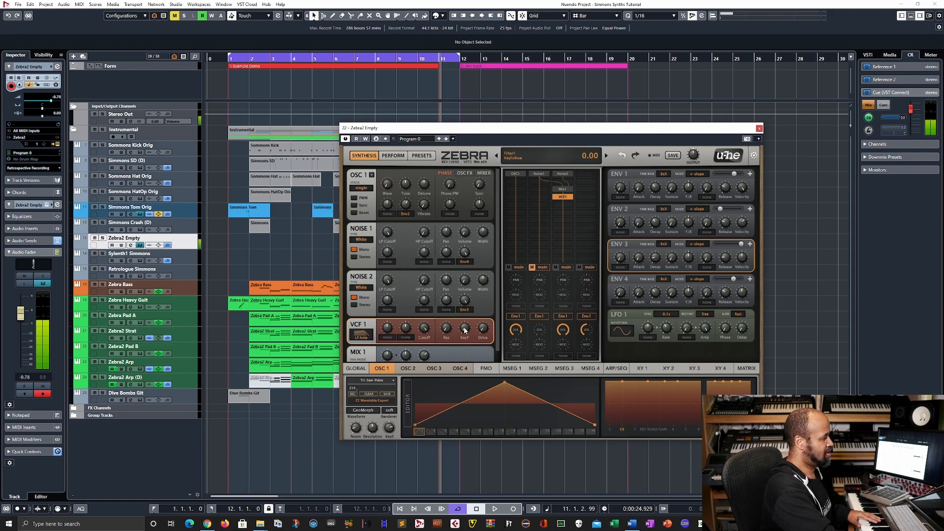
Change VCF1's filter type to LP TN6SVF and try out its drive and resonance.
left_click(367, 334)
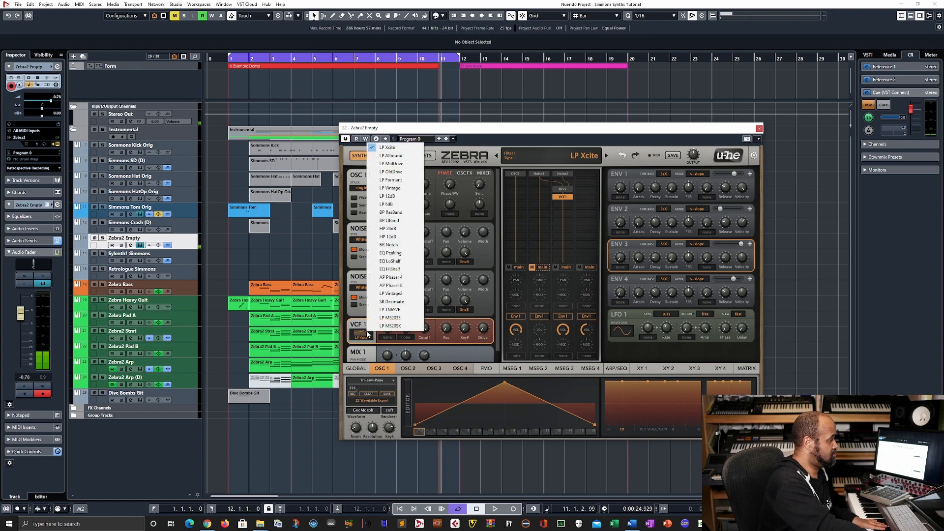
left_click(406, 310)
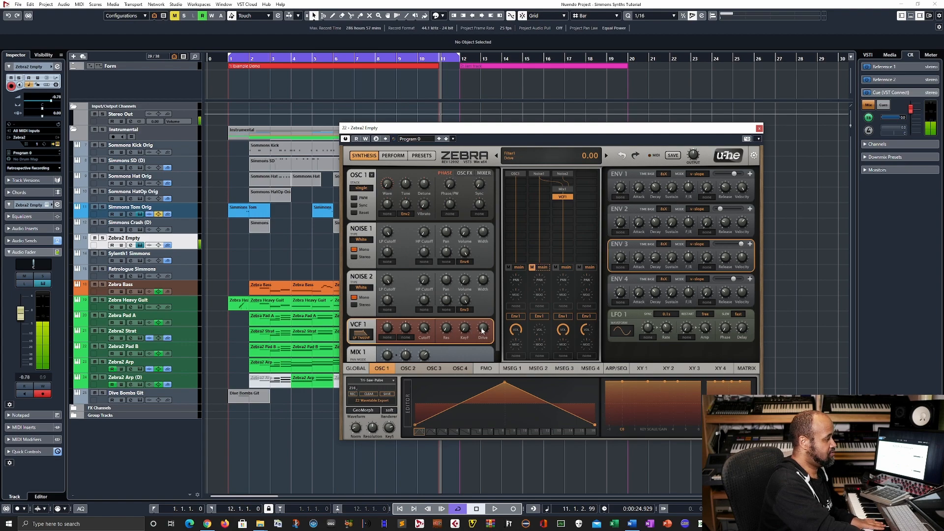
left_click_drag(483, 329, 484, 323)
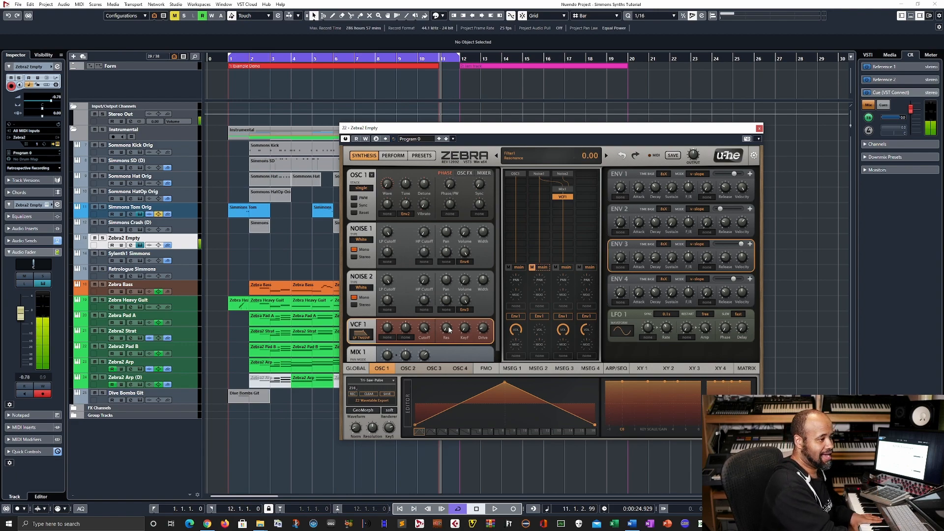
left_click_drag(453, 303, 420, 341)
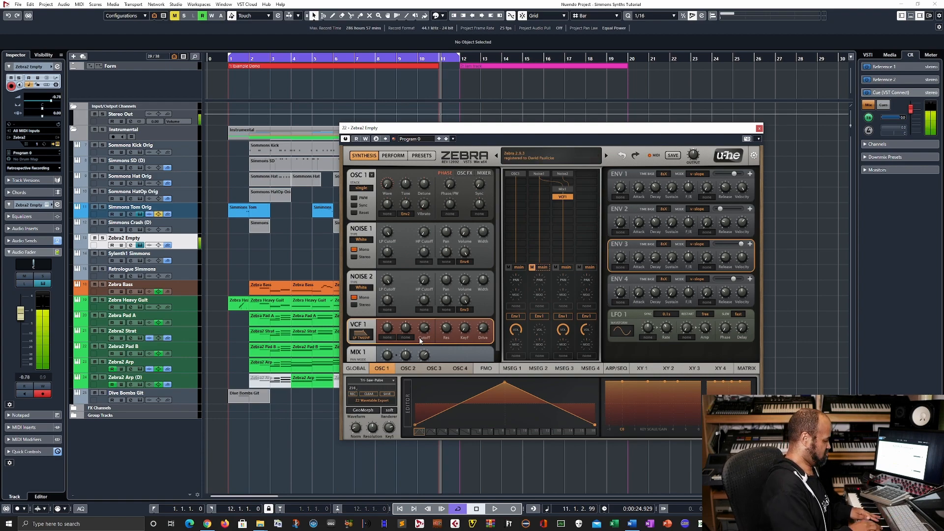
Fine-tune VCF1's cutoff to 109 to darken the blended noise.
mouse_move(423, 334)
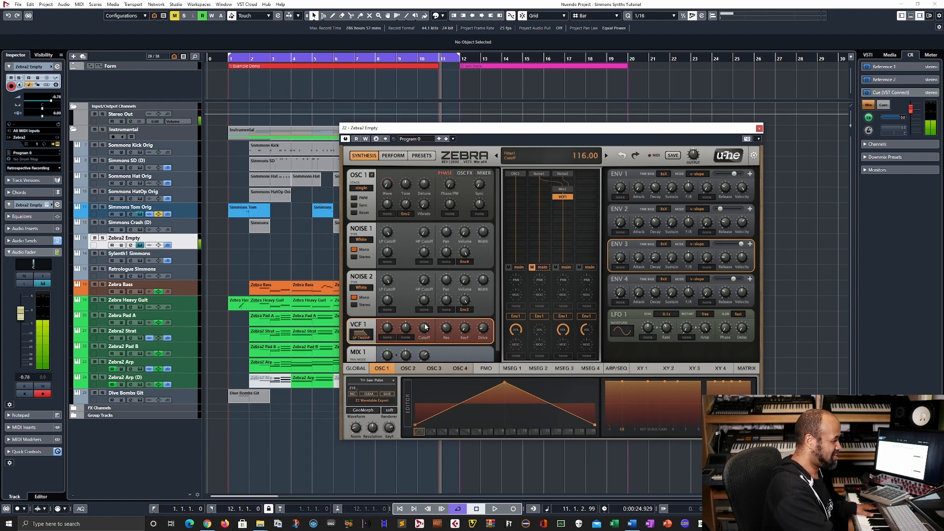
left_click_drag(420, 334, 418, 335)
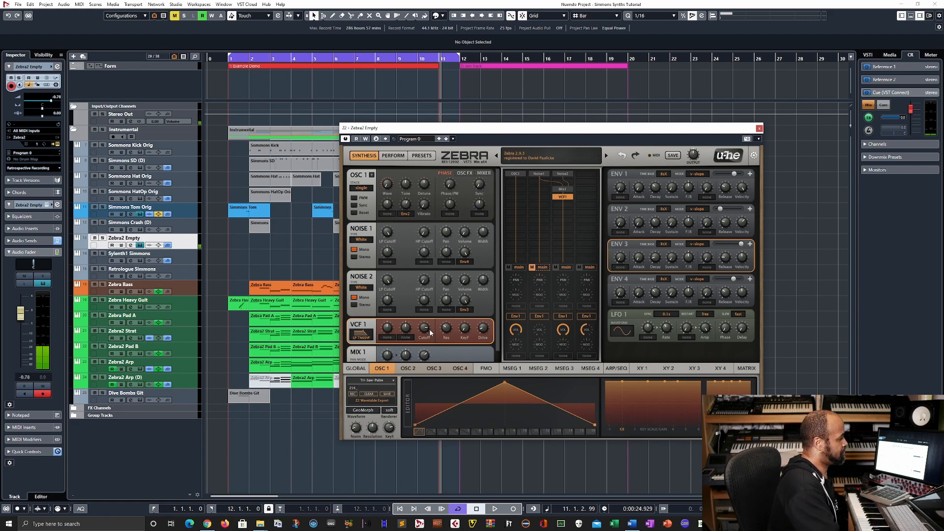
mouse_move(424, 331)
left_mouse_down()
mouse_move(426, 344)
mouse_move(428, 330)
mouse_move(433, 336)
left_mouse_up()
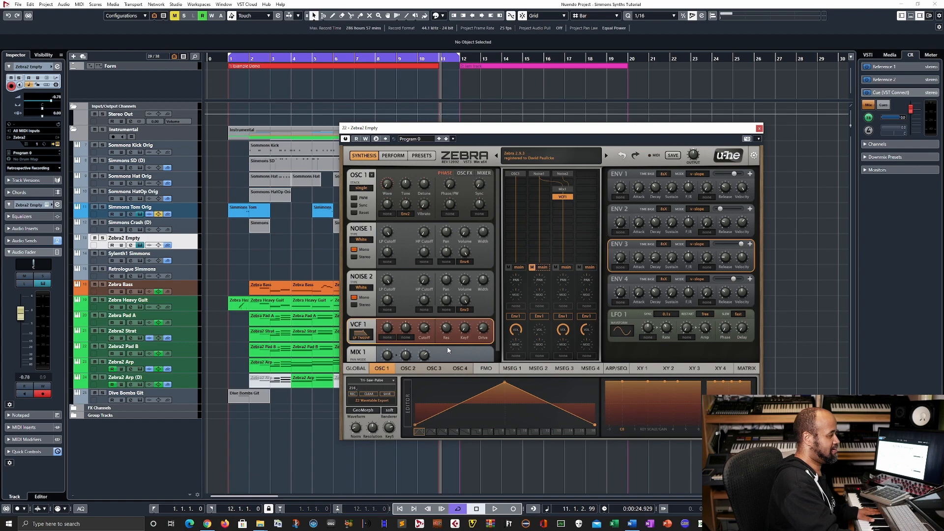
mouse_move(424, 332)
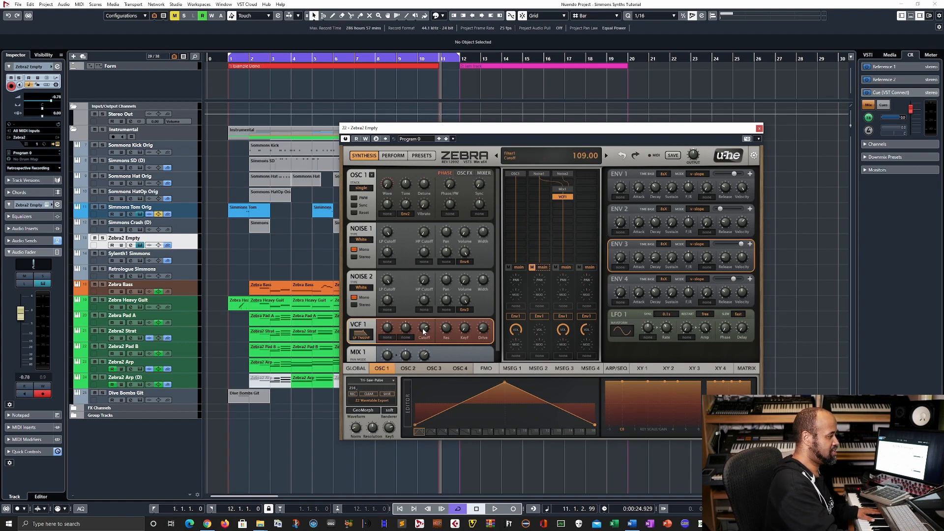
Assign Env4 as the modulation source for VCF1's cutoff and adjust the cutoff and modulation depth.
left_click_drag(424, 332, 425, 341)
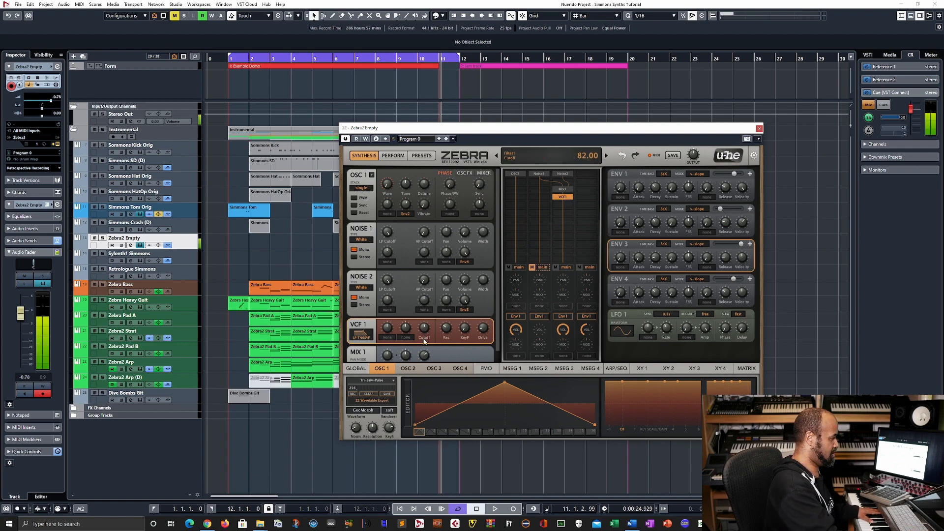
left_click(405, 338)
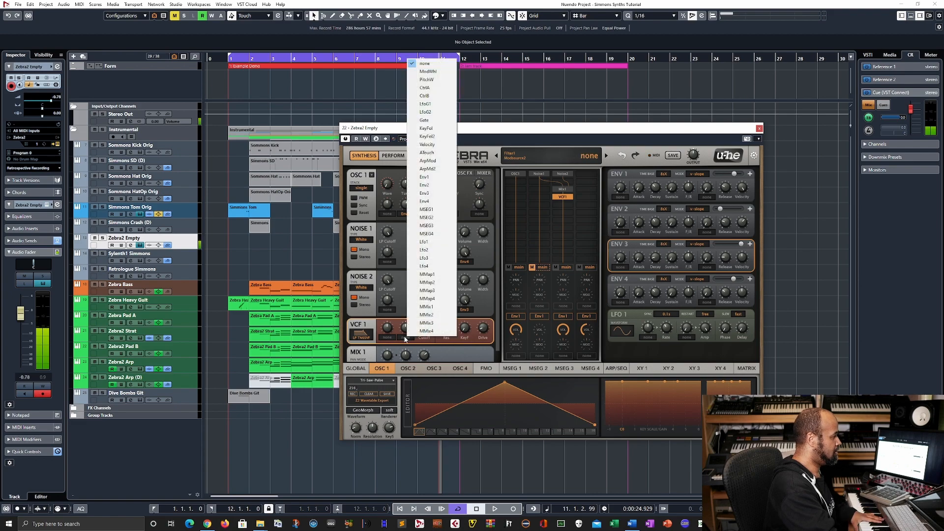
left_click(424, 184)
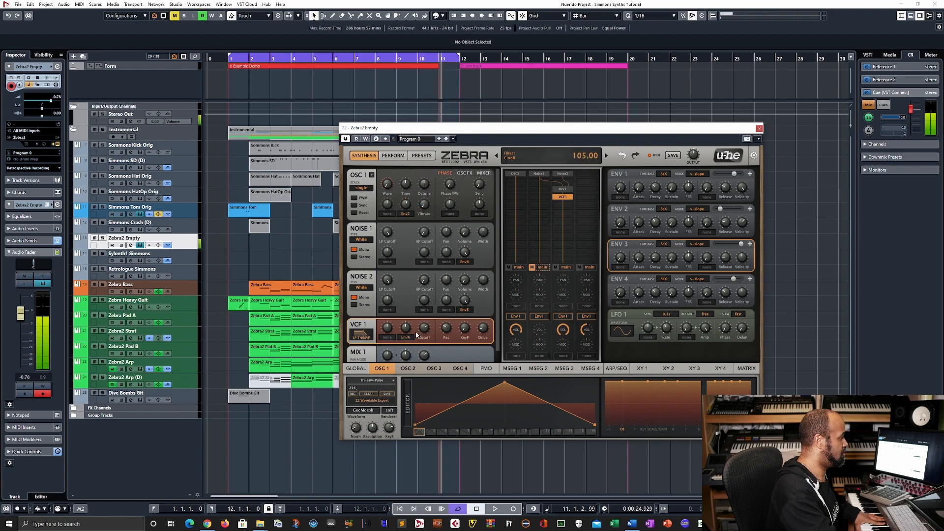
mouse_move(407, 331)
left_mouse_down()
mouse_move(426, 329)
mouse_move(420, 344)
mouse_move(409, 328)
left_mouse_up()
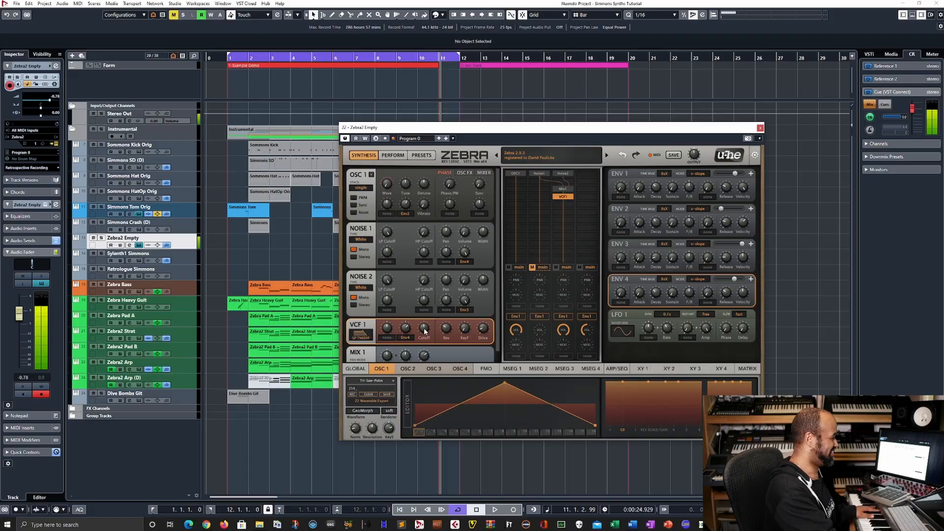
left_click_drag(407, 328, 406, 328)
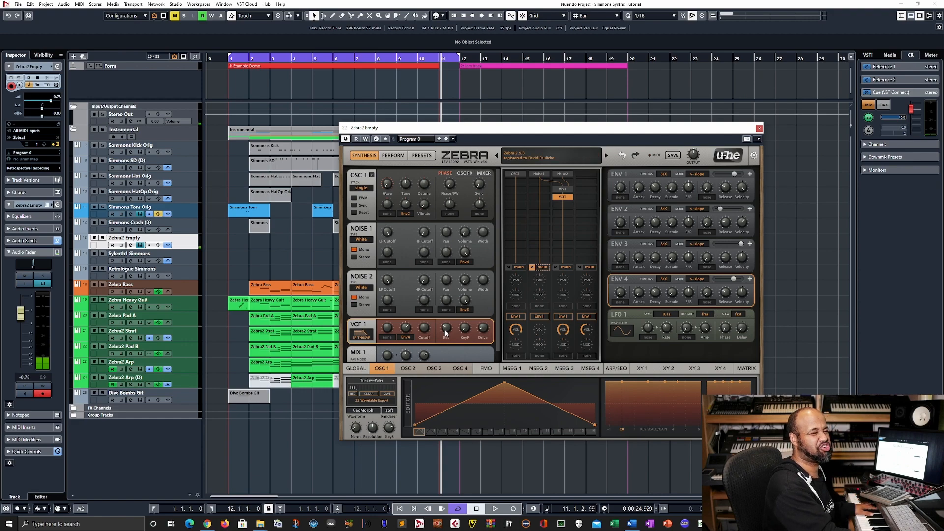
Fine-tune VCF1's resonance, cutoff and Env4 modulation depth, along with Env4's velocity amount.
left_click_drag(446, 333, 436, 342)
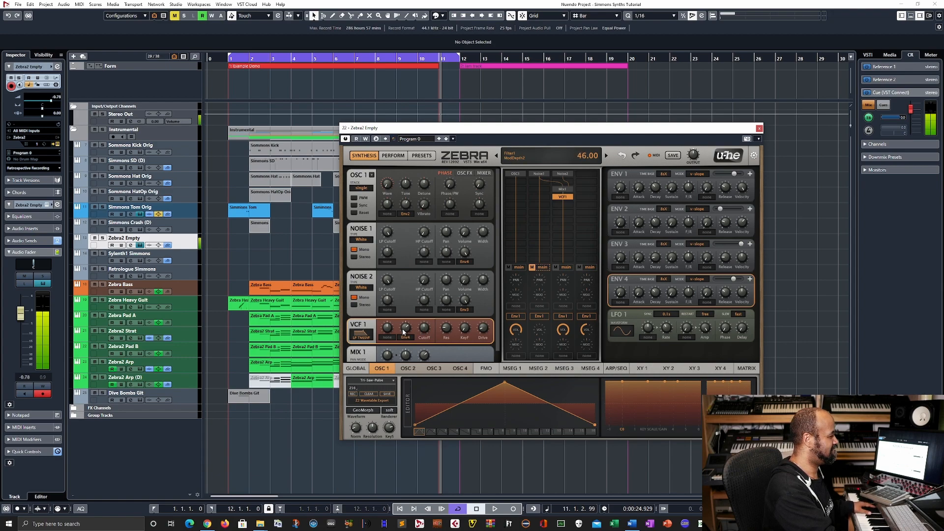
left_click_drag(404, 332, 406, 332)
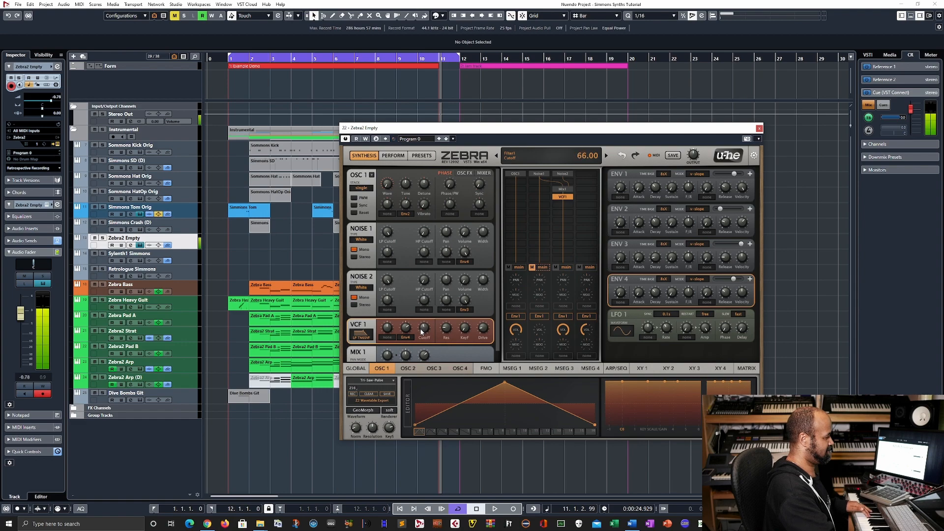
scroll(424, 330, "up", 3)
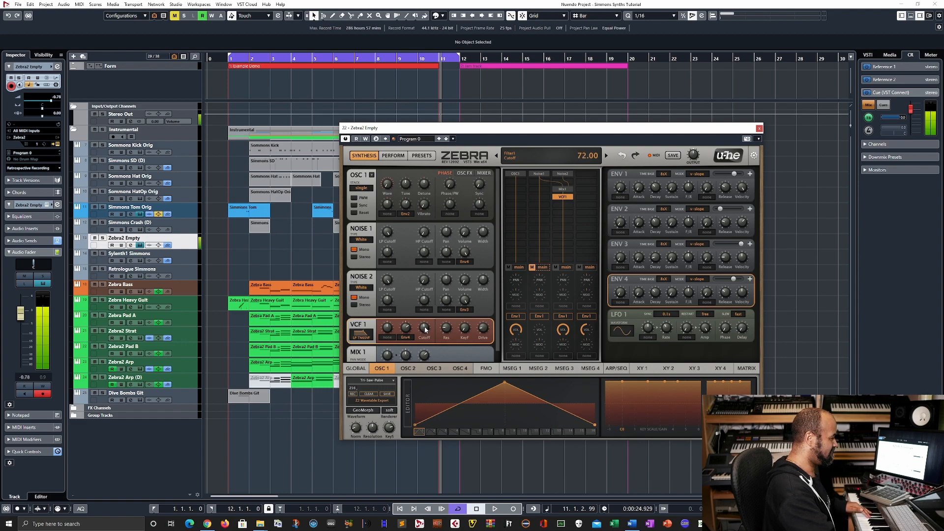
scroll(425, 330, "down", 1)
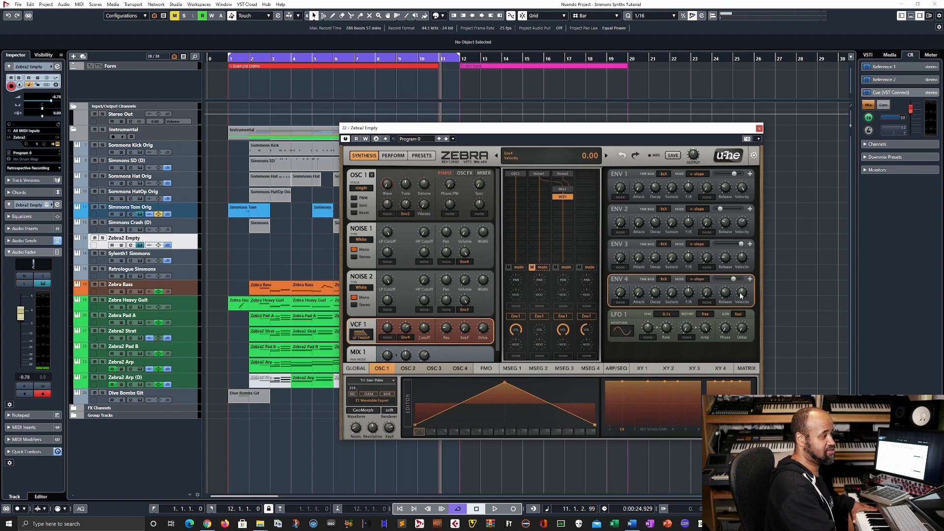
scroll(743, 292, "up", 3)
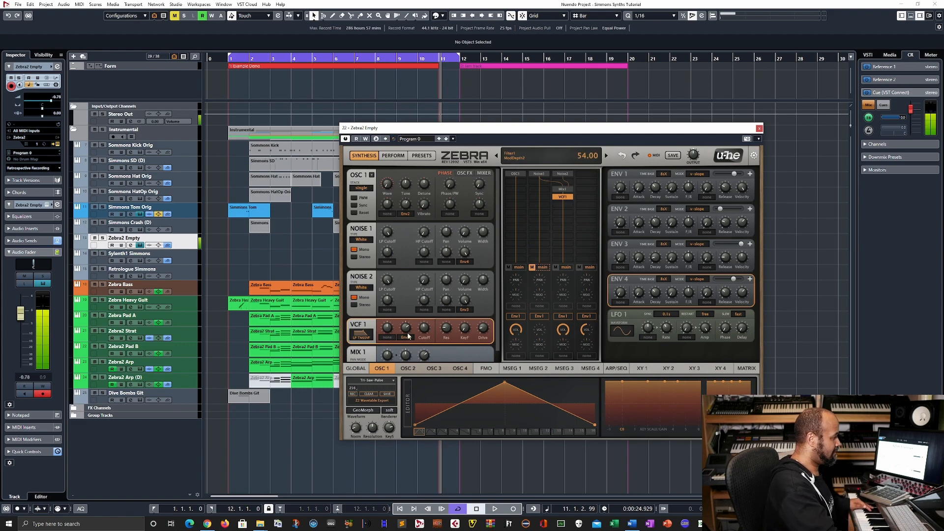
scroll(420, 333, "down", 4)
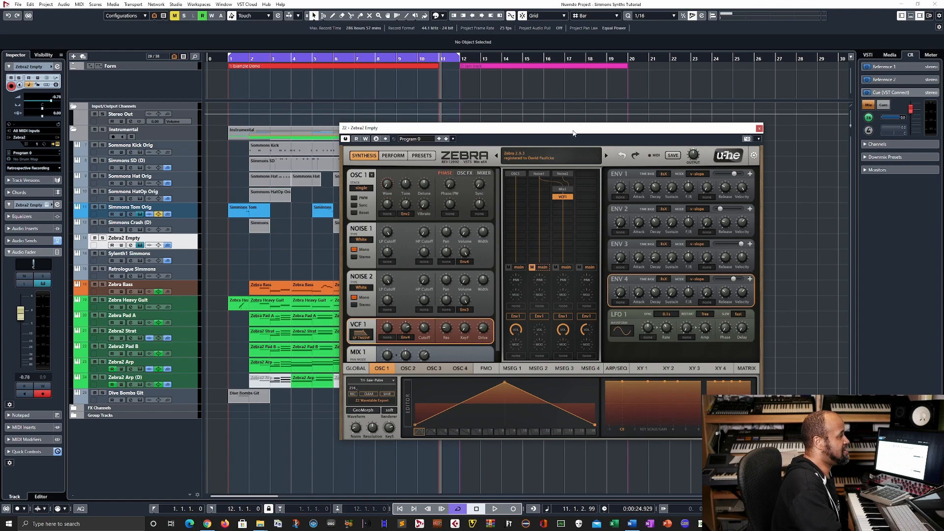
Activate the Tom Verb send on the Zebra2 Empty track and open its UAD AMS RMX16 Expanded reverb.
left_click_drag(573, 132, 585, 126)
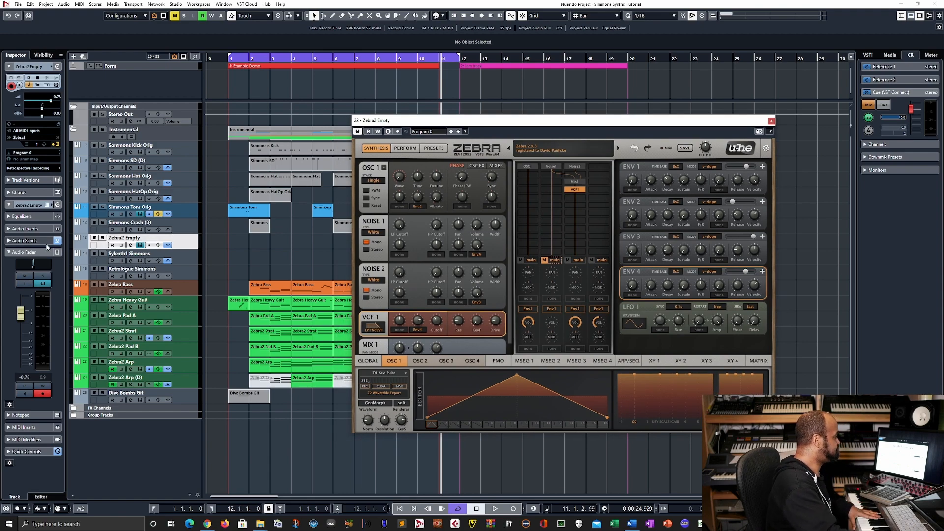
left_click(23, 241)
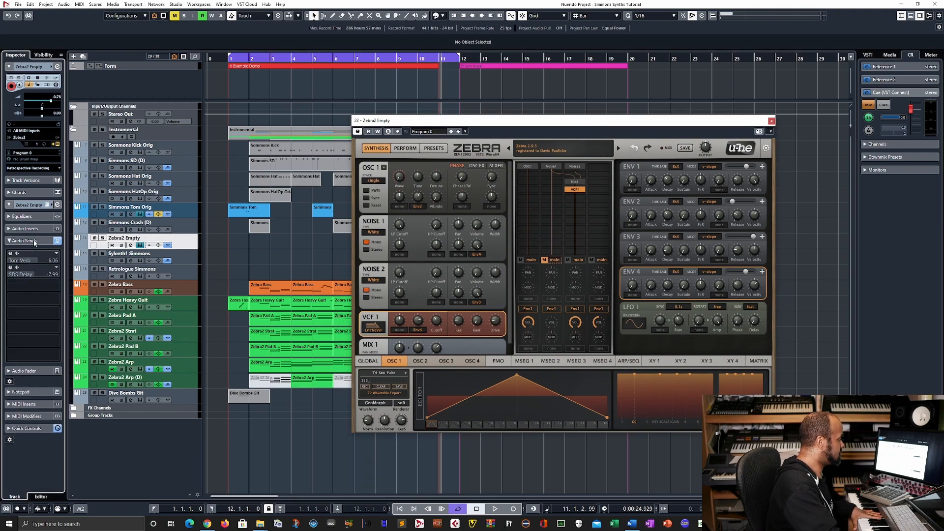
left_click(10, 254)
right_click(33, 261)
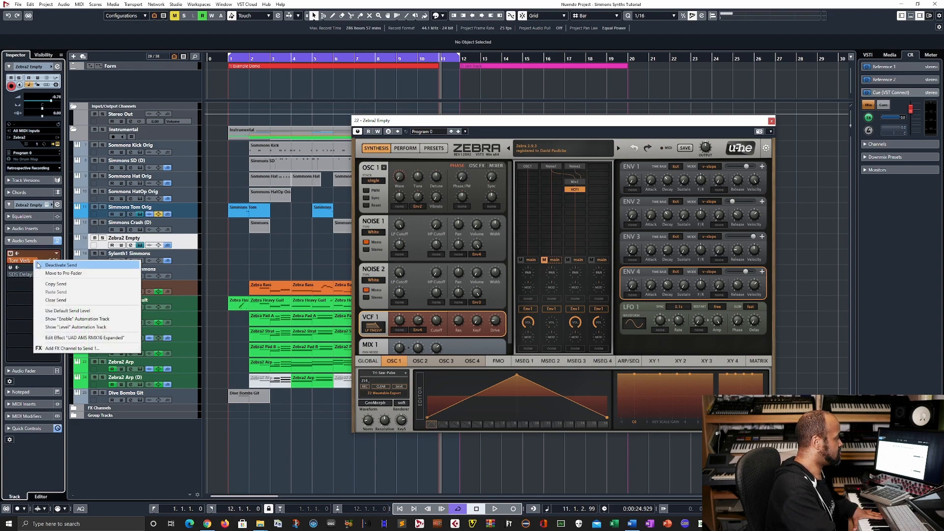
left_click(60, 337)
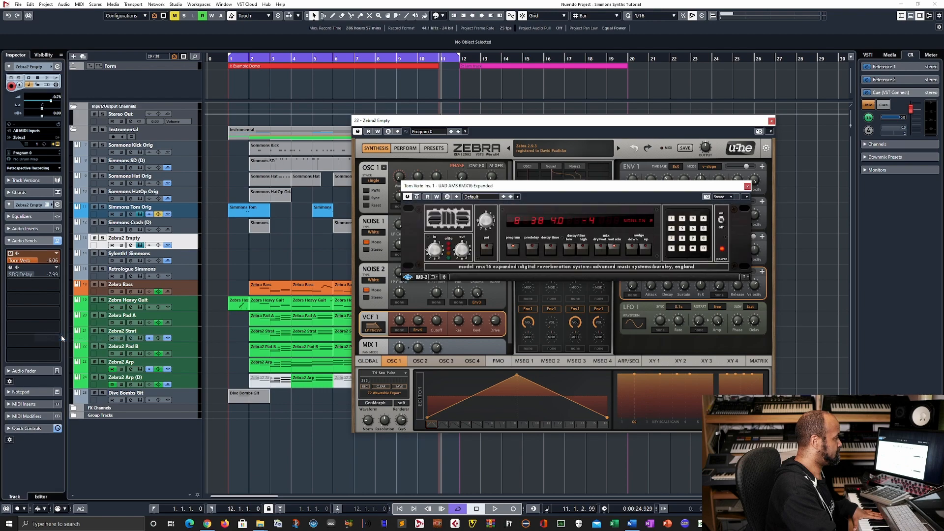
left_click_drag(452, 187, 383, 184)
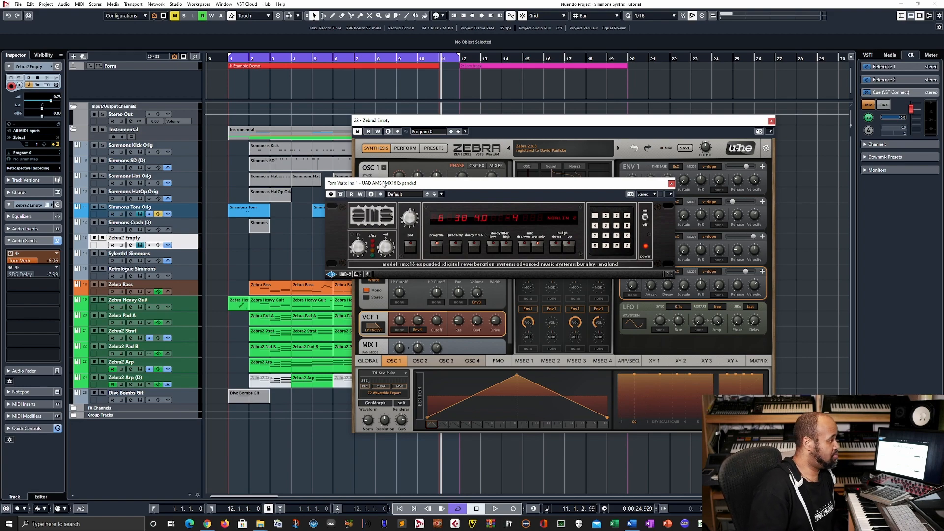
left_click_drag(383, 184, 343, 167)
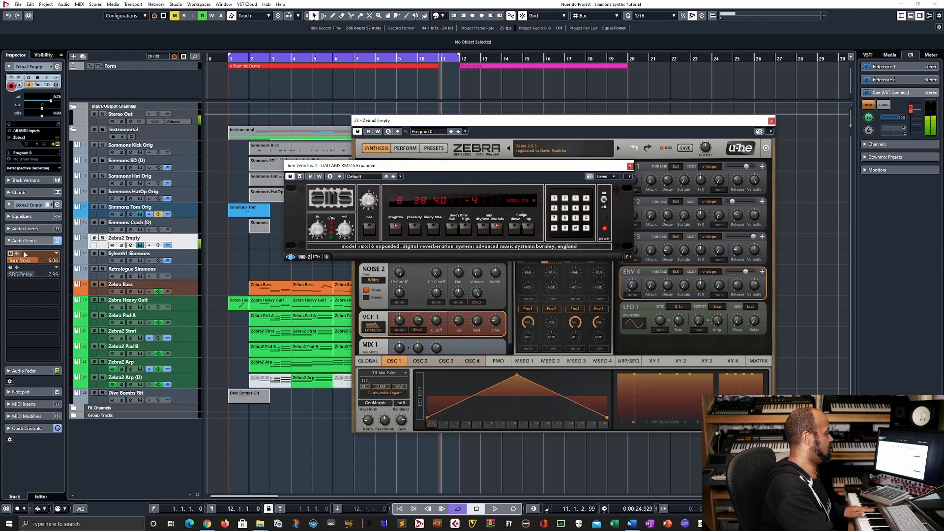
Activate the SDS Delay send, open its EchoBoy Jr. delay for inspection, and close both effect windows.
left_click(10, 268)
right_click(32, 271)
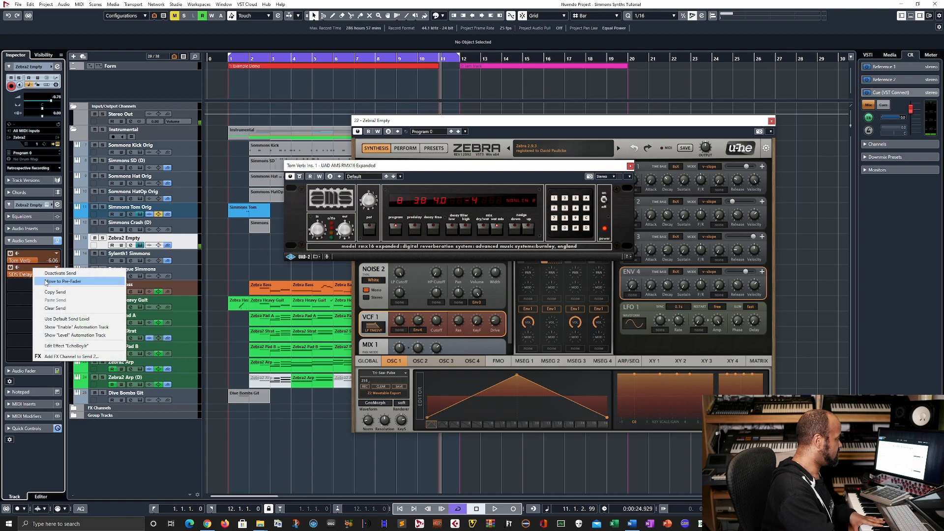
left_click(66, 346)
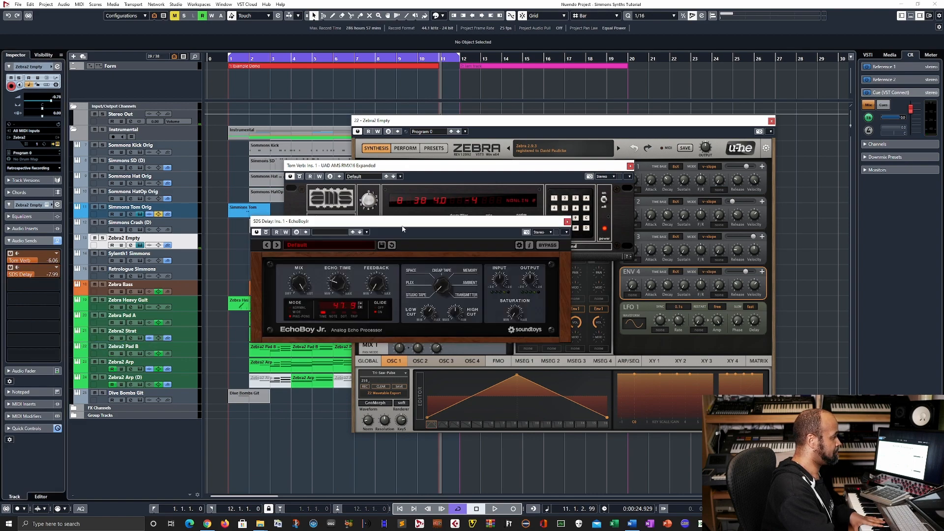
left_click_drag(404, 225, 446, 226)
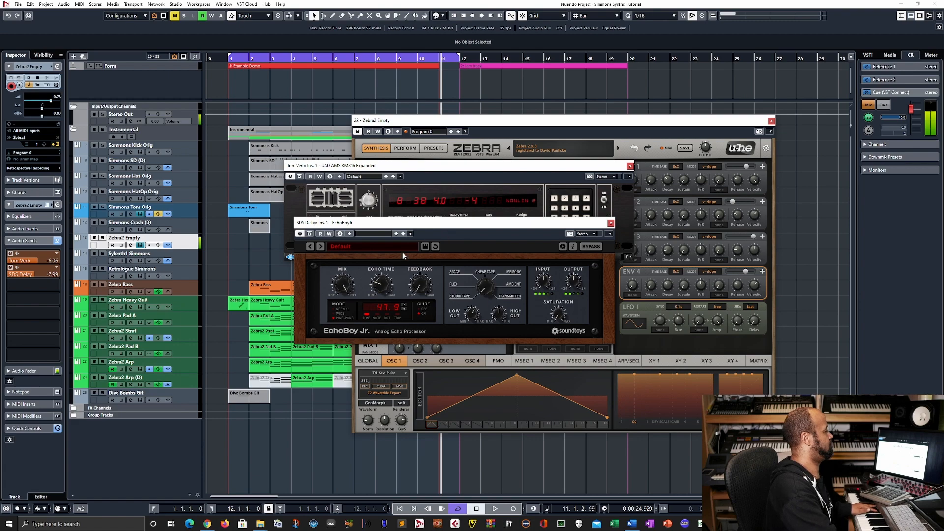
left_click_drag(448, 222, 376, 224)
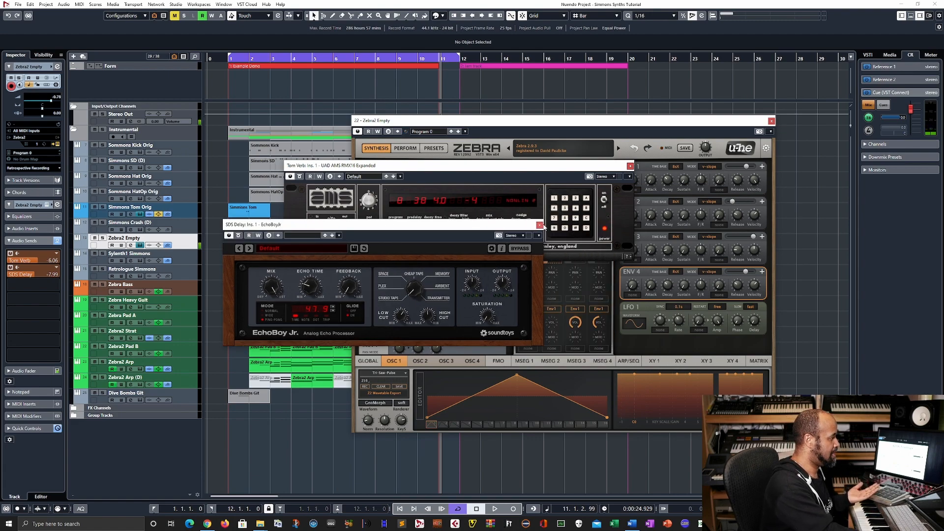
left_click(540, 225)
left_click(630, 166)
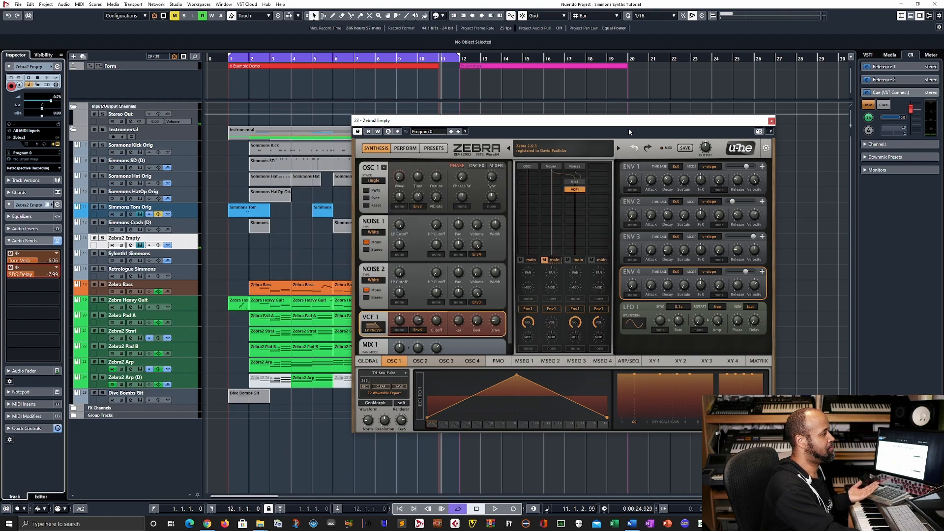
Select OSC1 in Zebra2's first lane and try its Wave setting.
left_click_drag(633, 122, 594, 135)
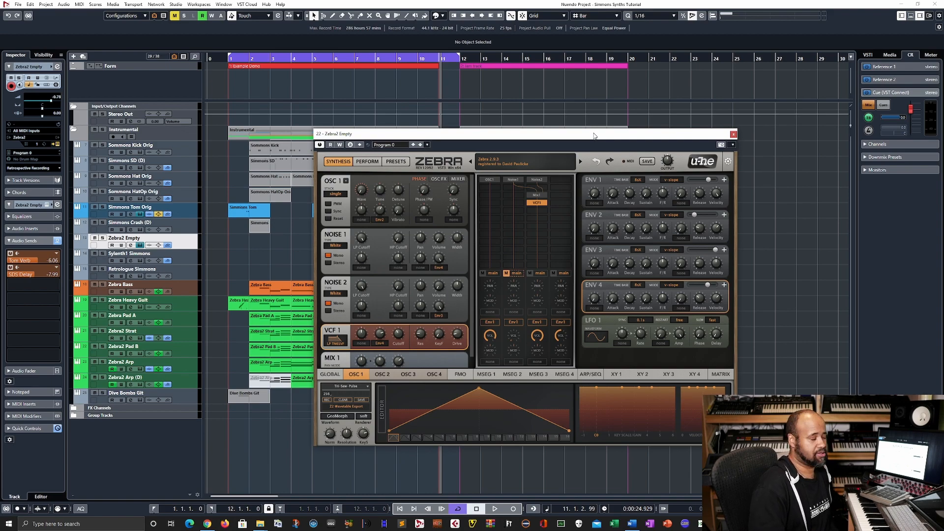
left_click_drag(594, 136, 576, 137)
left_click(469, 181)
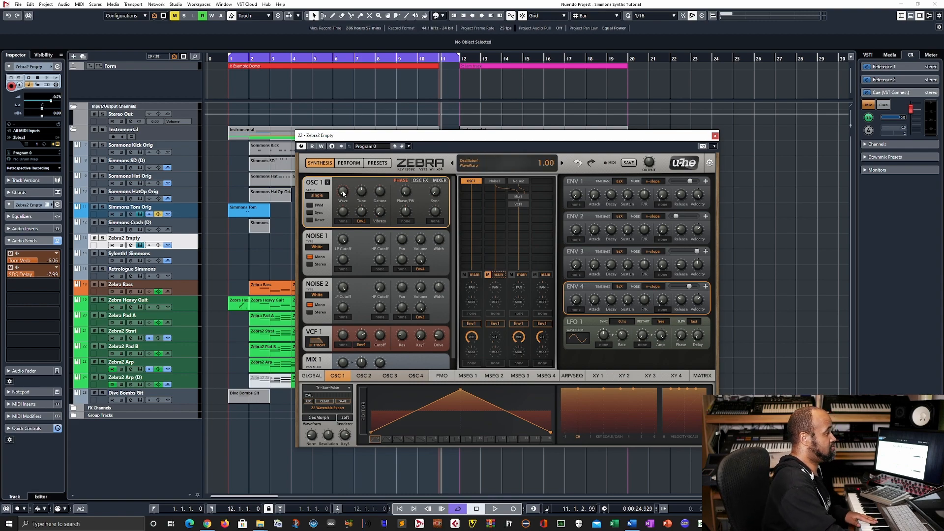
mouse_move(343, 193)
left_mouse_down()
mouse_move(363, 140)
mouse_move(356, 191)
left_mouse_up()
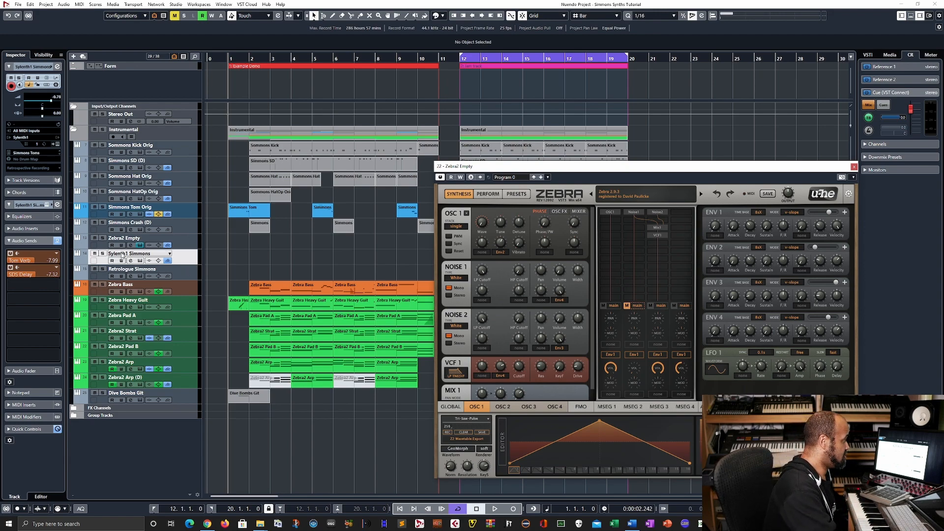
Open the Sylenth1 Simmons instrument beside Zebra2 and examine oscillator A1's waveform and the Part B settings.
left_click(140, 261)
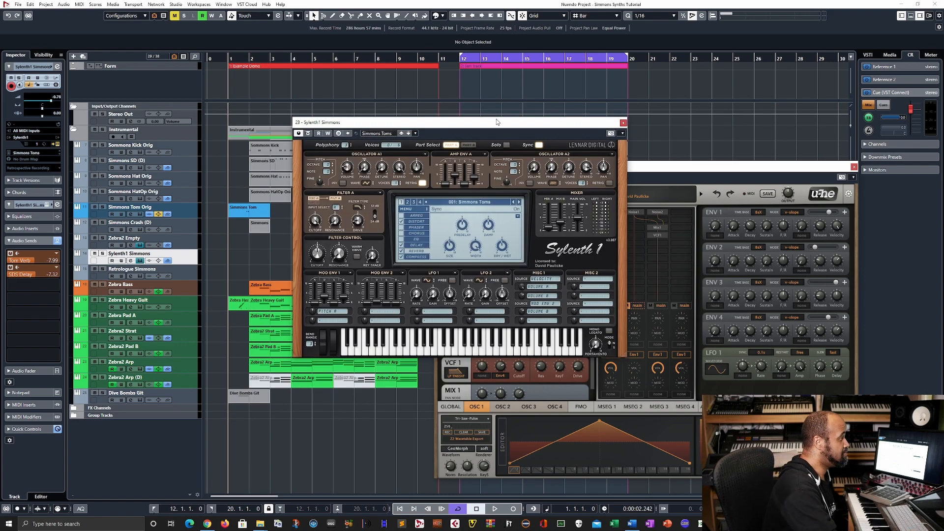
left_click_drag(497, 123, 516, 124)
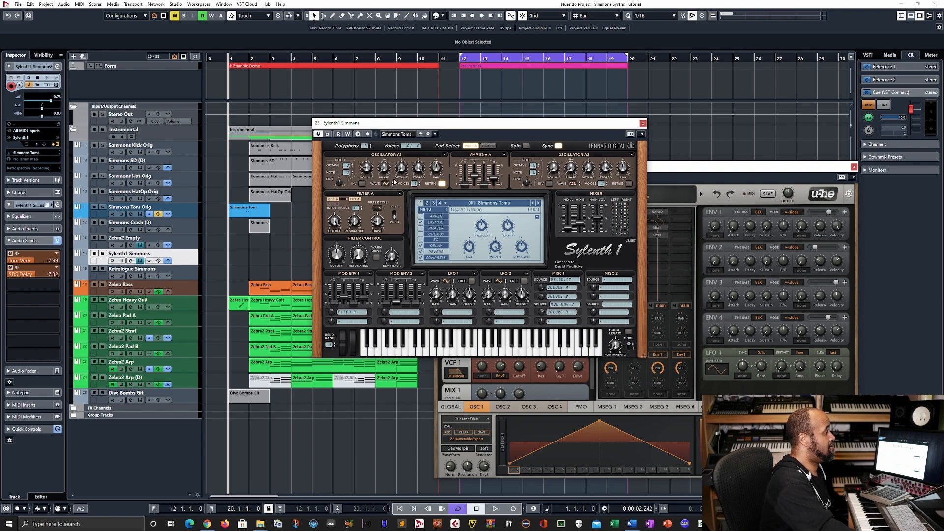
left_click(387, 184)
left_click(386, 183)
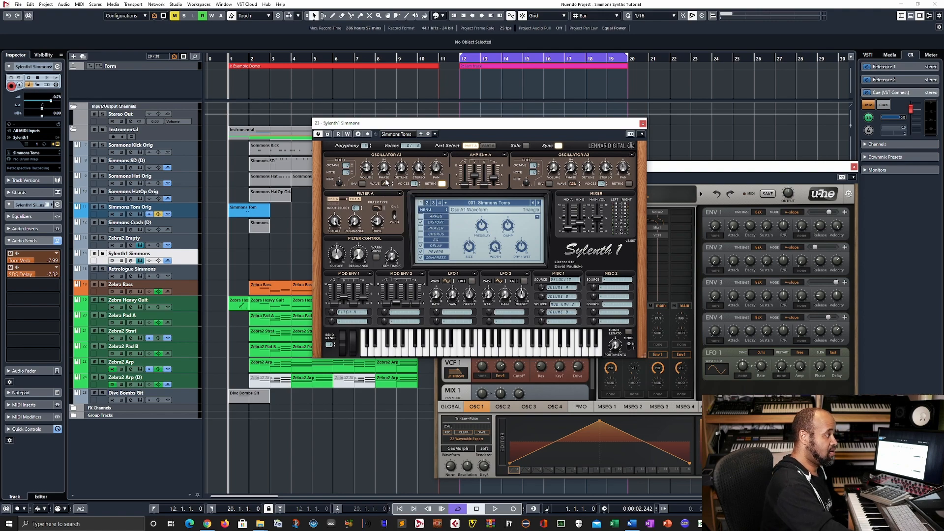
left_click(488, 145)
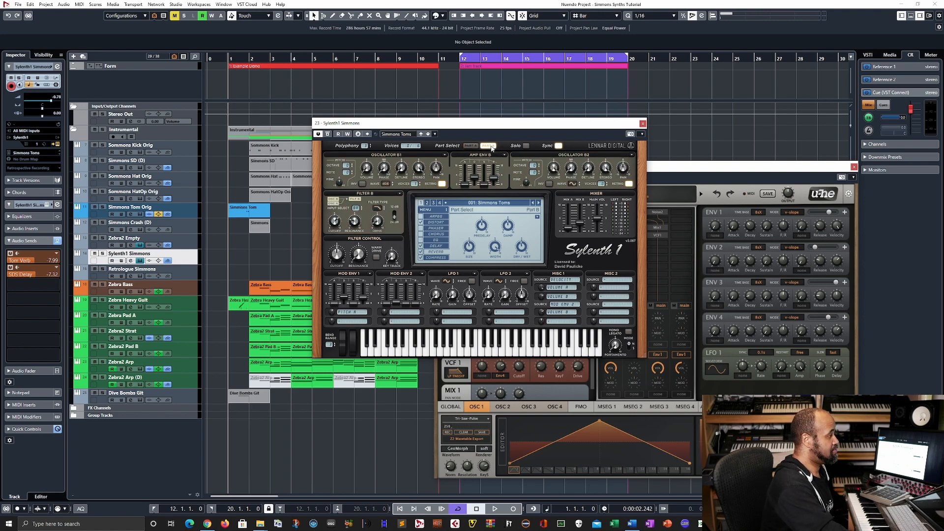
left_click_drag(468, 122, 444, 125)
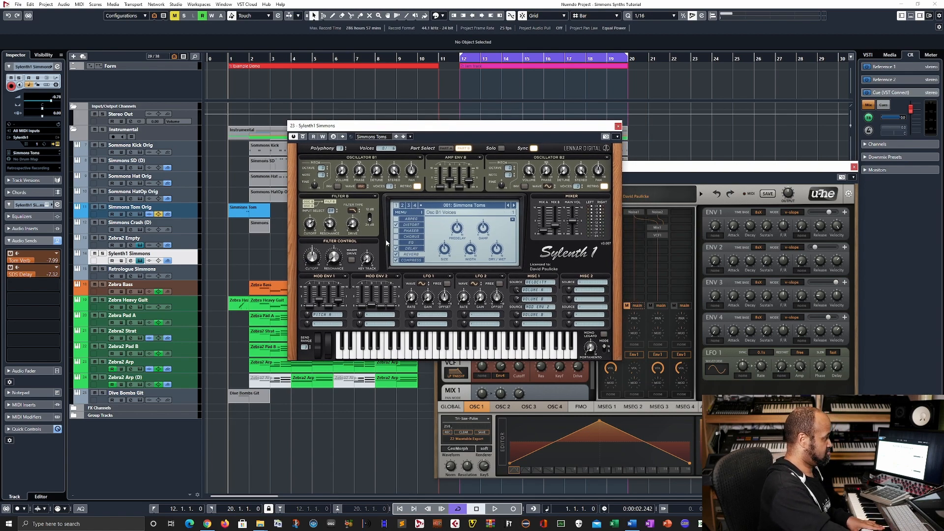
left_click_drag(678, 166, 820, 156)
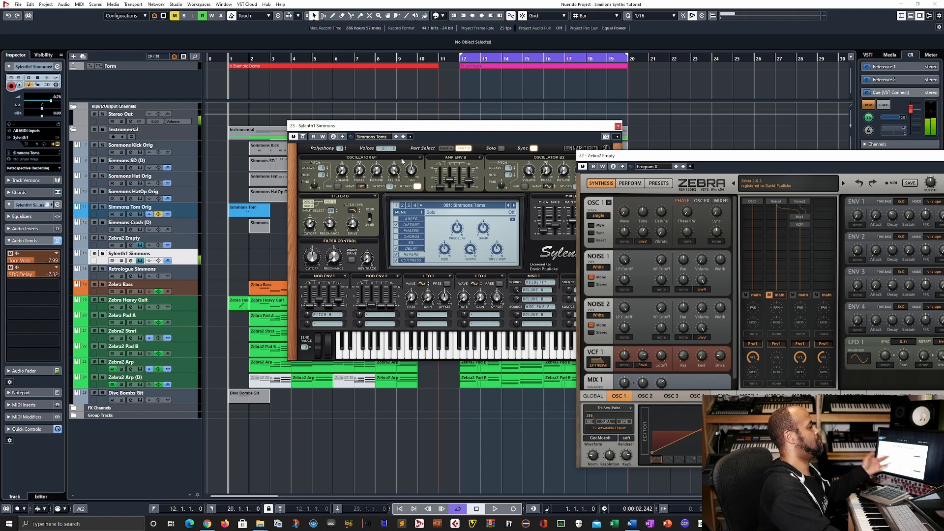
left_click_drag(366, 127, 423, 125)
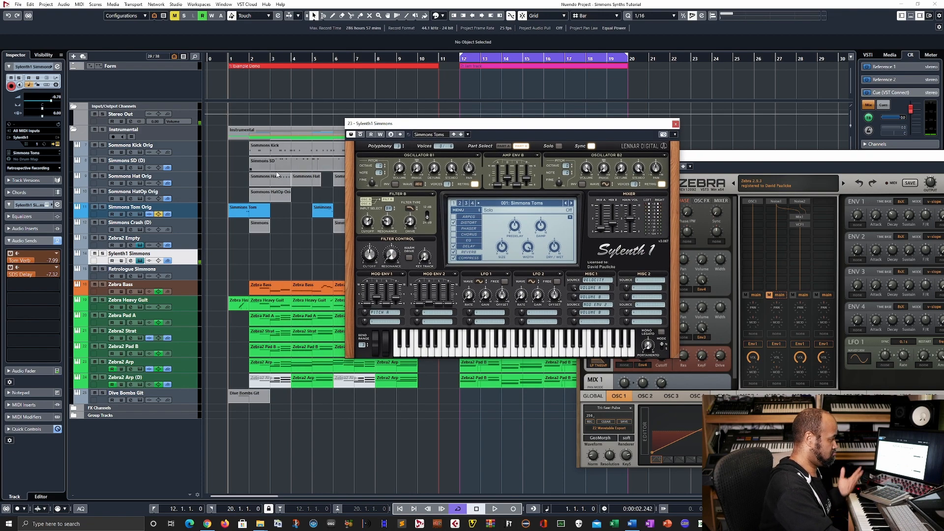
Select the Retrologue Simmons track and open its Retrologue 2 instrument for comparison.
left_click(184, 271)
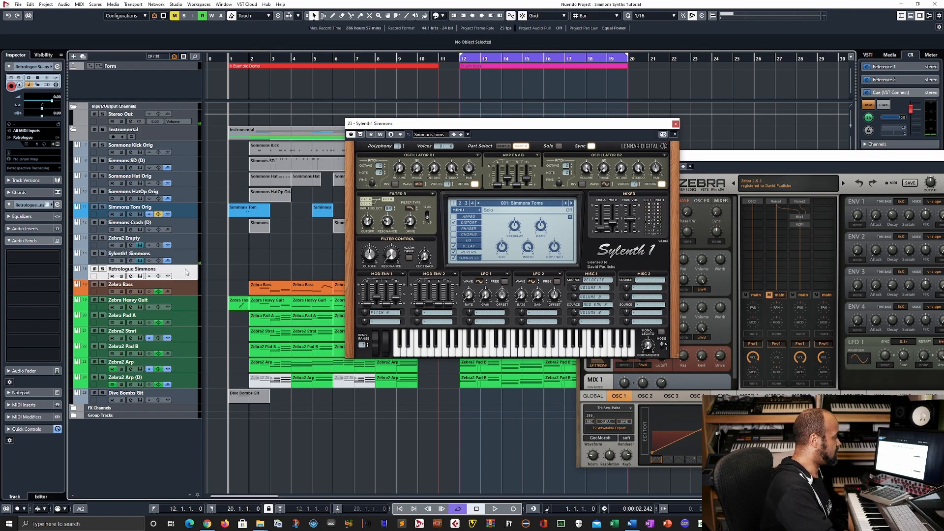
left_click(139, 276)
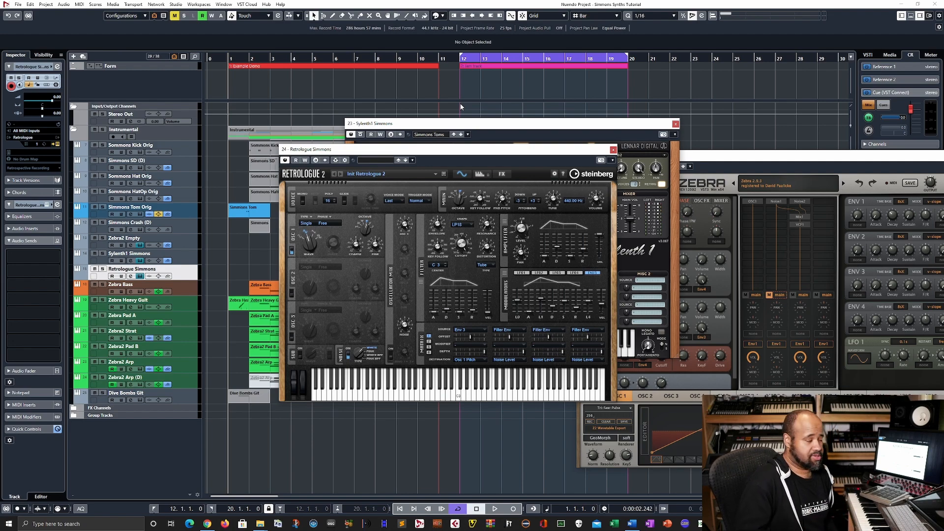
left_click_drag(434, 151, 421, 136)
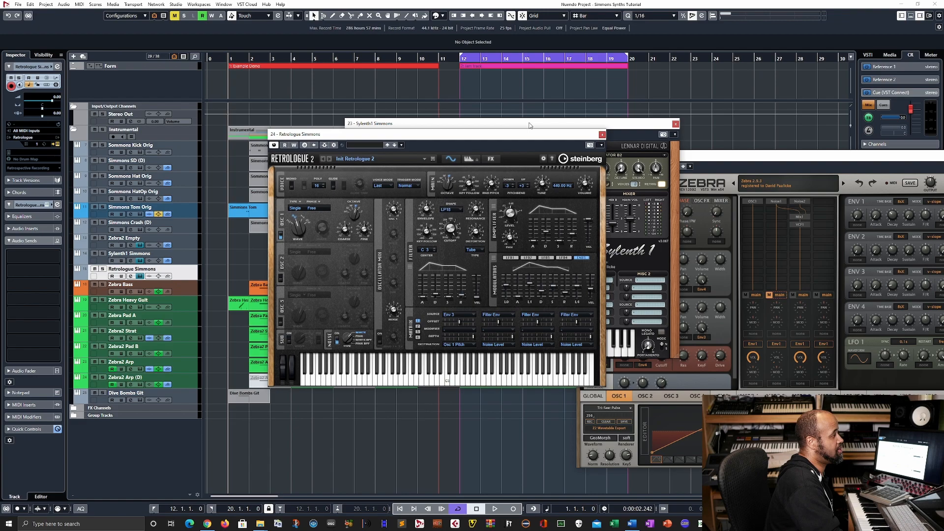
Spread the Sylenth1, Retrologue 2 and Zebra2 windows apart, leaving Retrologue 2 in front of the arrangement.
left_click_drag(530, 125, 943, 150)
left_click_drag(531, 132, 481, 151)
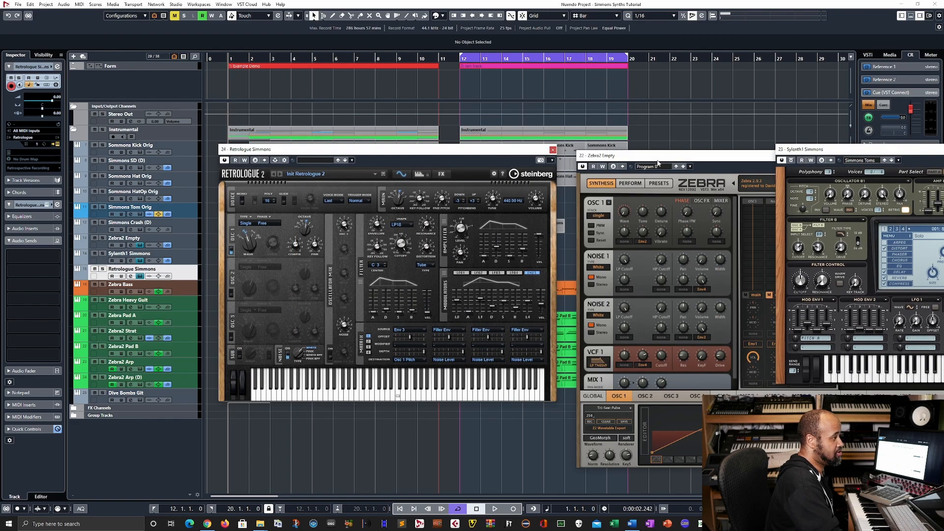
left_click_drag(658, 162, 943, 159)
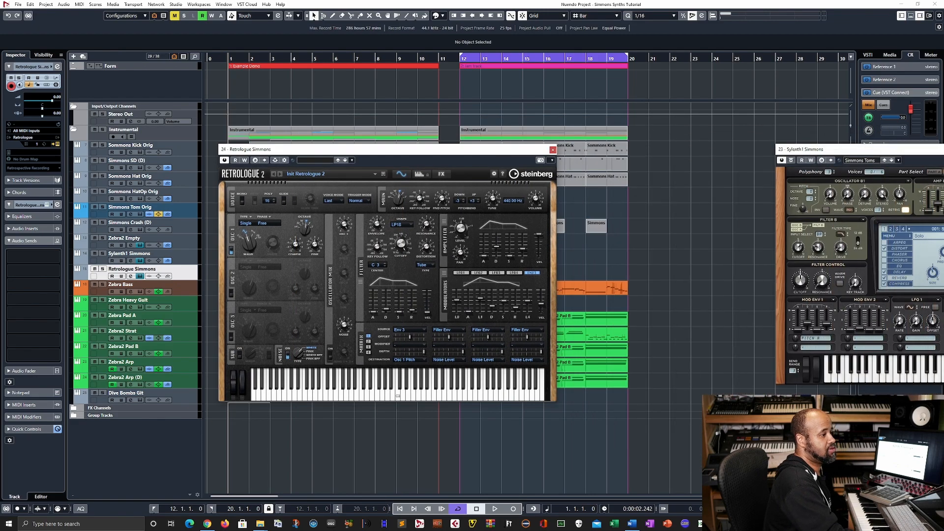
left_click_drag(364, 152, 485, 140)
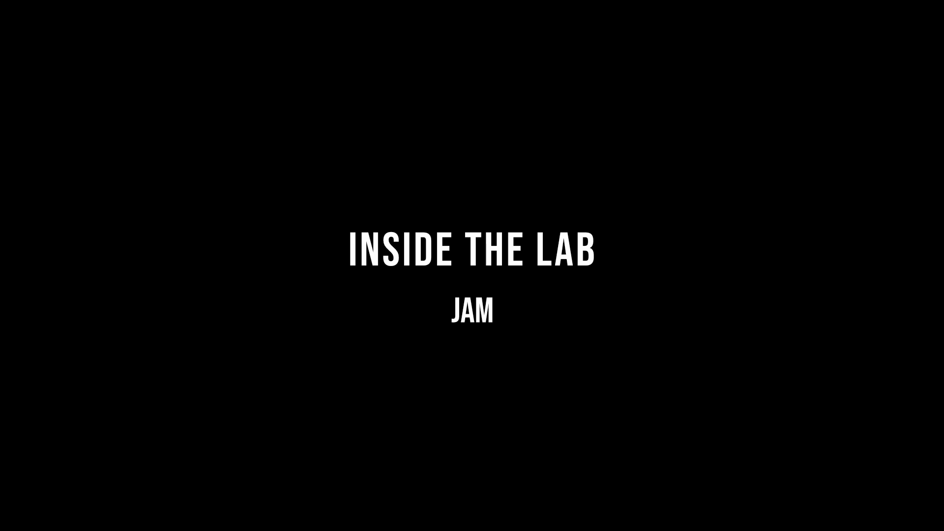
left_click_drag(618, 210, 617, 210)
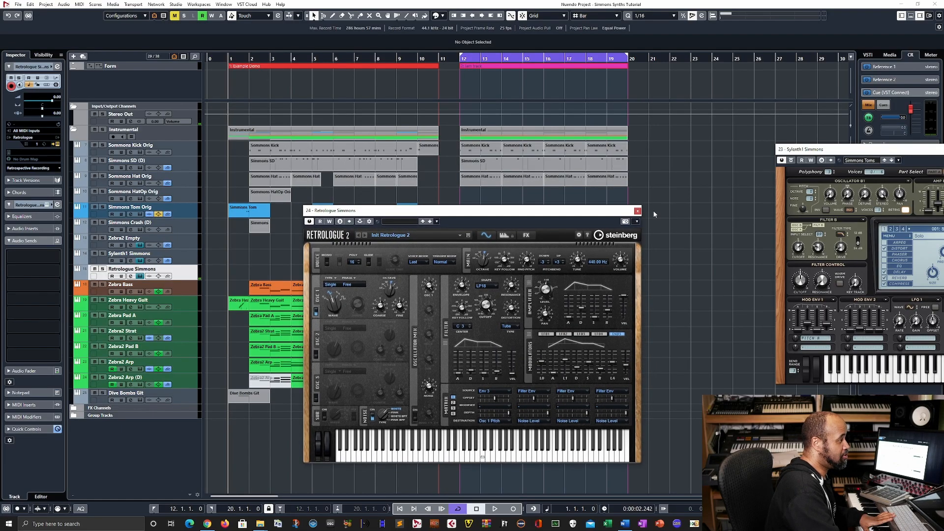
Bring the Sylenth1 window back into view, and close both the Sylenth1 and Retrologue 2 instrument windows.
left_click_drag(866, 147, 614, 151)
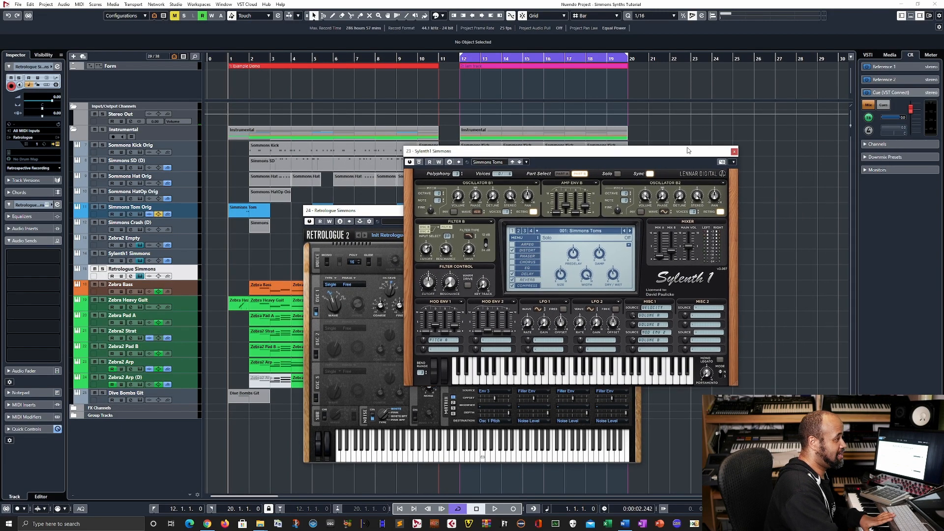
left_click(734, 152)
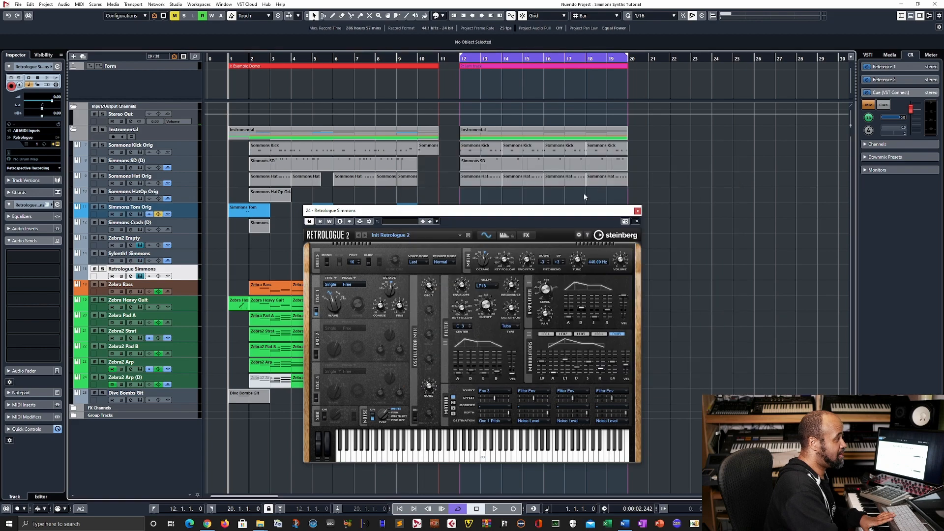
left_click(637, 212)
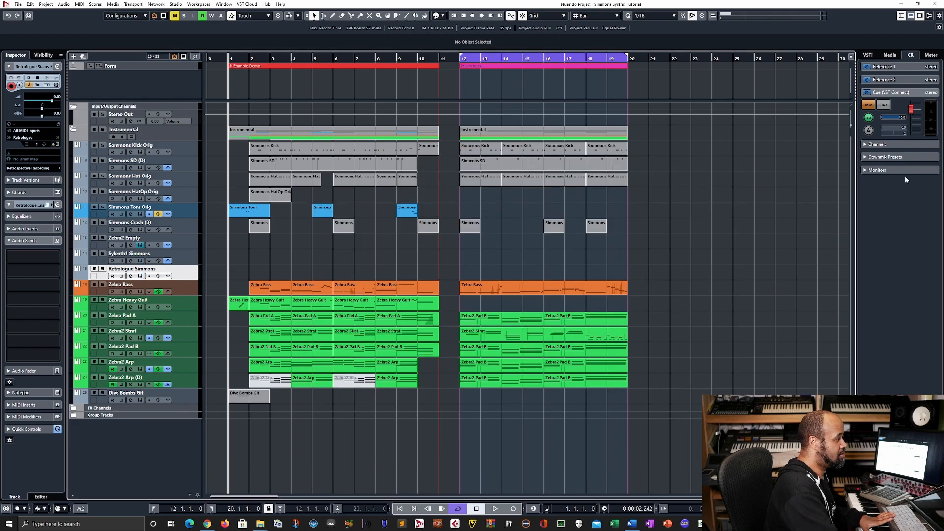
mouse_move(943, 99)
left_mouse_down()
mouse_move(531, 100)
mouse_move(943, 88)
left_mouse_up()
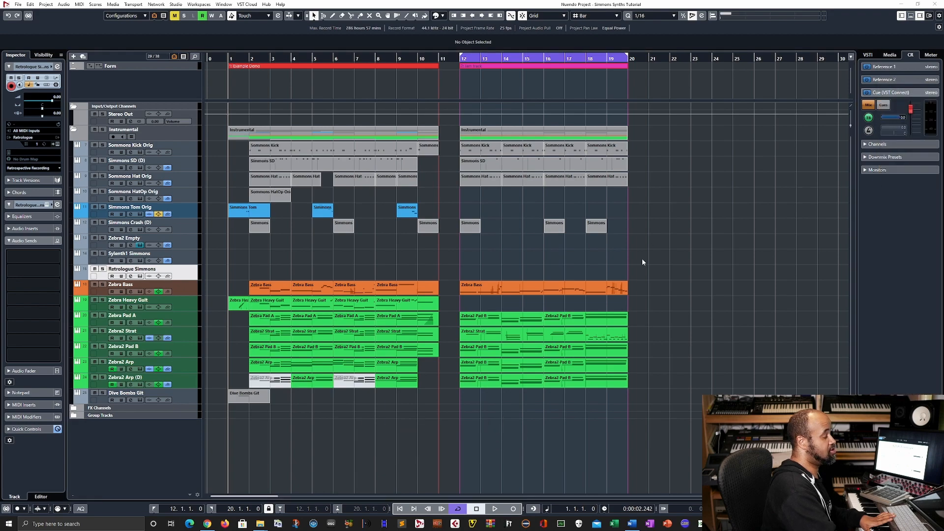
Move the playhead to the loop start at bar 12, select the Zebra2 Empty track, and start playback.
left_click(633, 243)
key("KP_1")
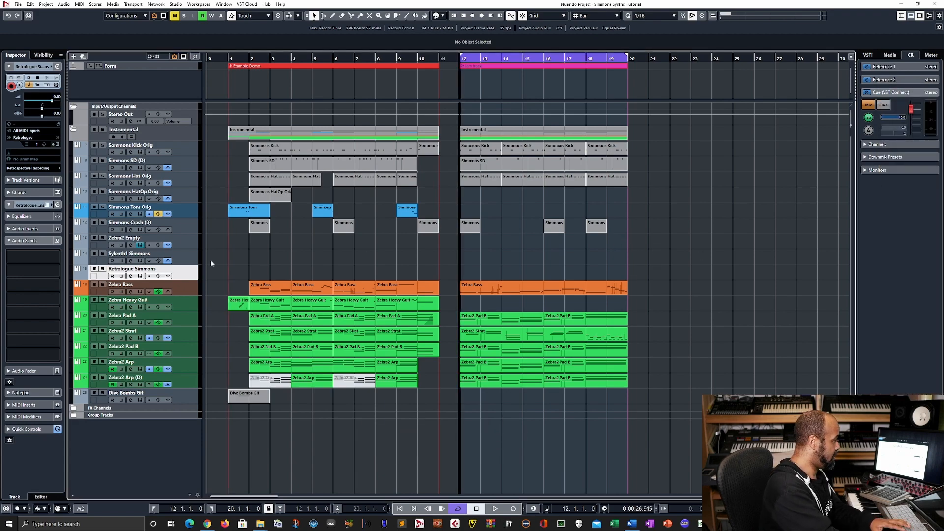
left_click(189, 247)
key("space")
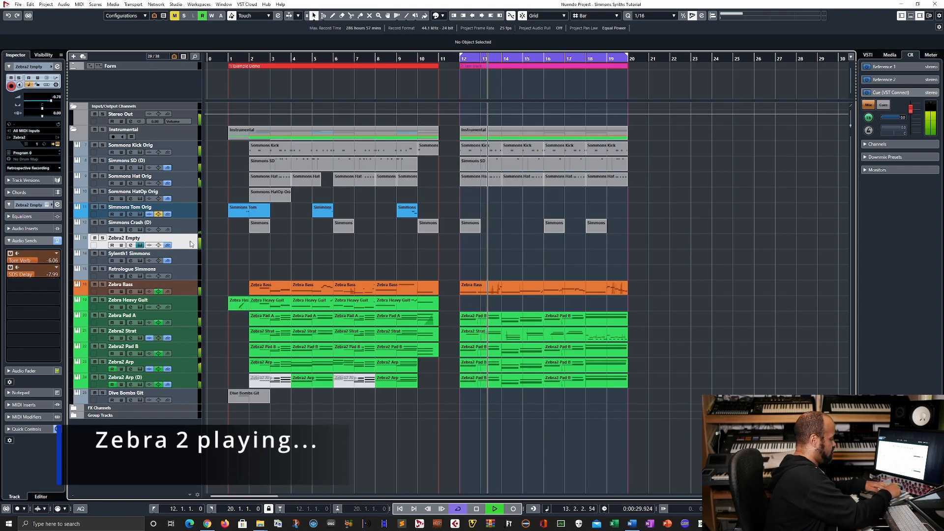
Show the Zebra2 Empty track's audio fader and lower its level to -6.10 dB.
left_click(44, 371)
left_click_drag(21, 311, 20, 330)
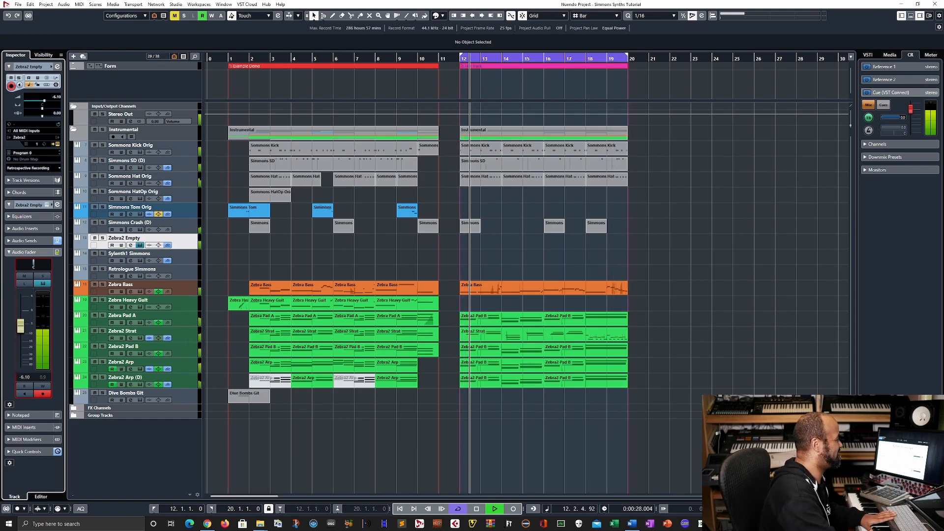
Select the Sylenth1 Simmons track and after it the Retrologue Simmons track to audition each over the looped jam.
key("Down")
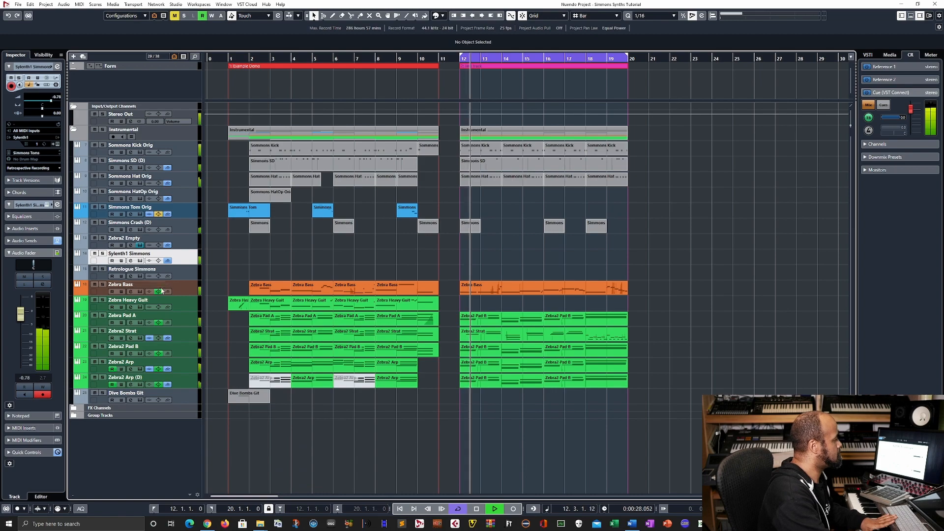
left_click(182, 277)
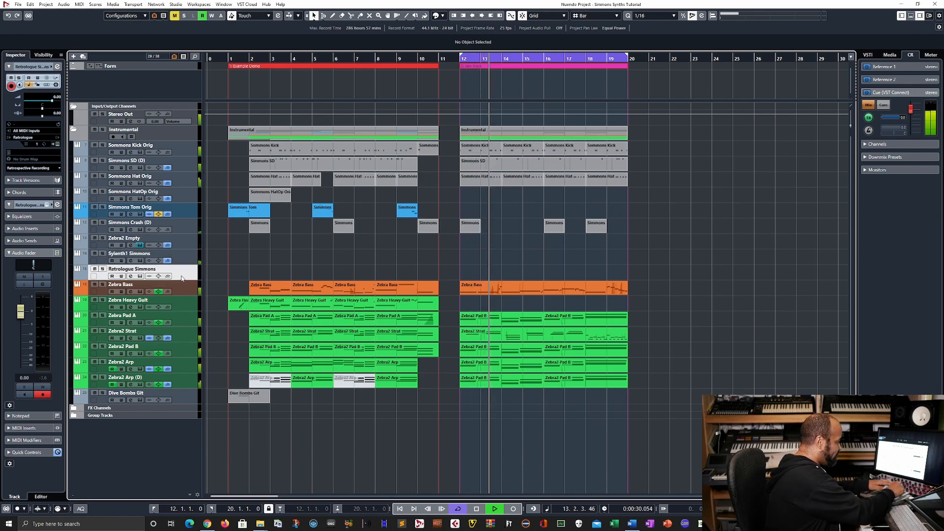